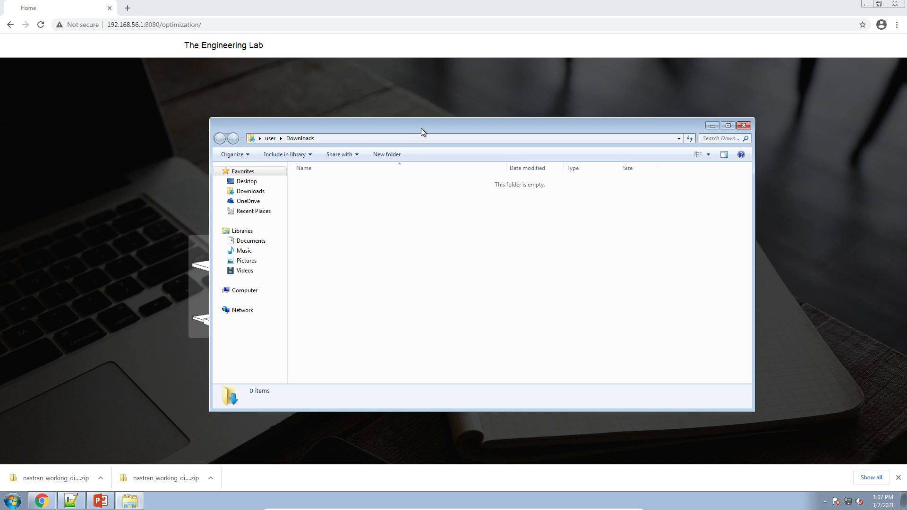
# - Dismiss the Downloads window and the download bar, and open the tutorials in the User's Guide
pyautogui.click(892, 472)
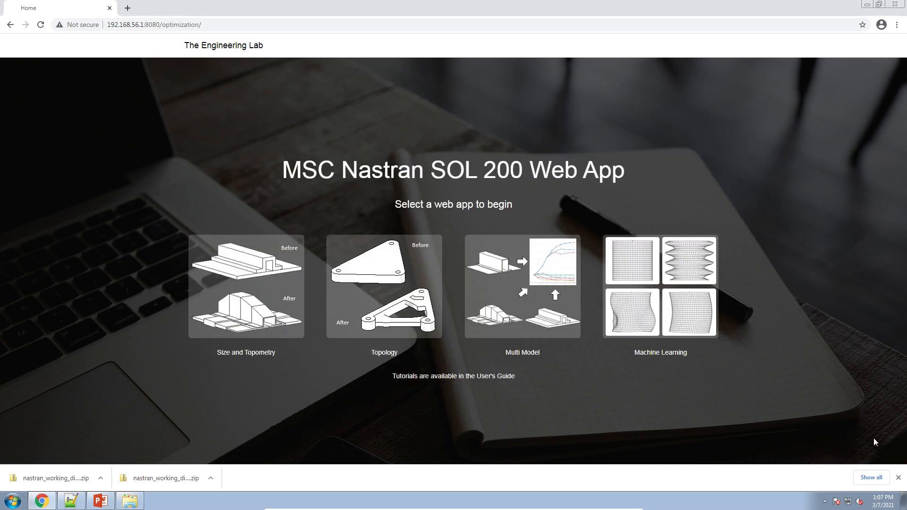
pyautogui.click(898, 478)
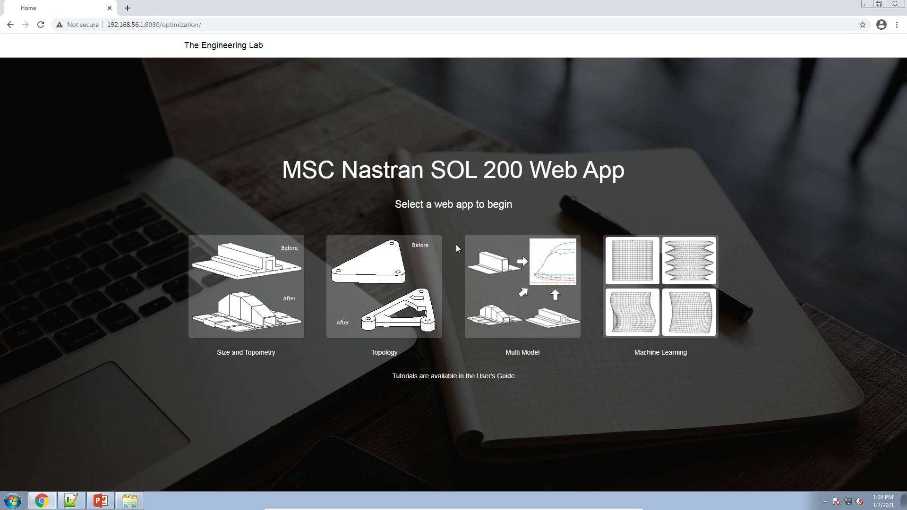
pyautogui.click(445, 377)
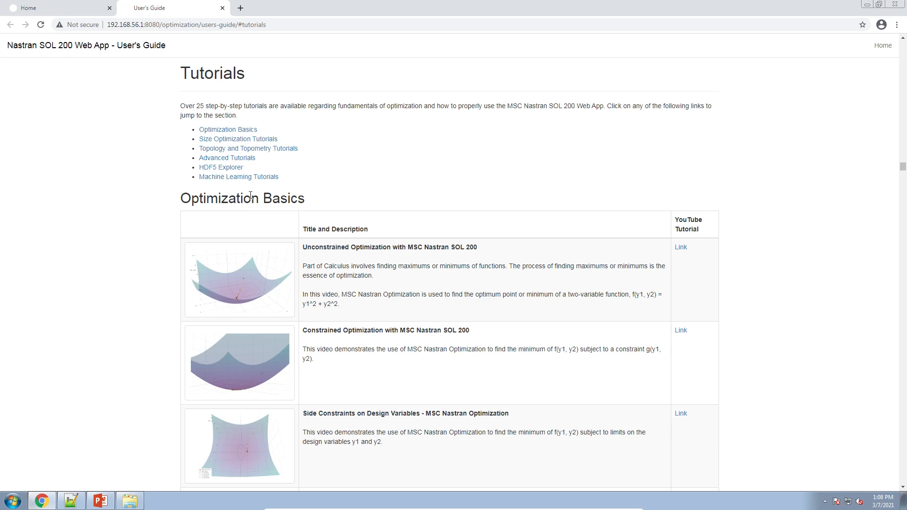
# - Find Buckling Optimization of a Cantilever Beam among the Size Optimization Tutorials and download its starting BDF file
pyautogui.click(258, 140)
pyautogui.scroll(-5, 316, 303)
pyautogui.scroll(-15, 316, 303)
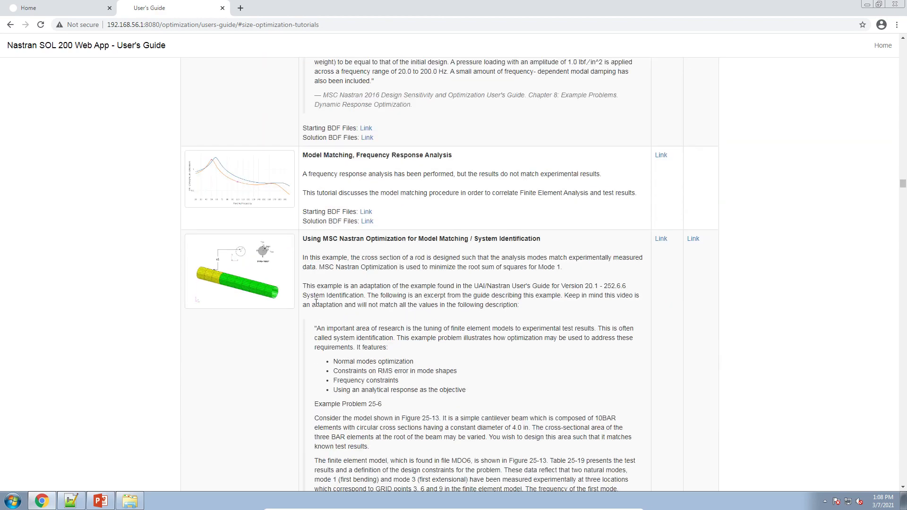
pyautogui.scroll(5, 318, 336)
pyautogui.scroll(-14, 318, 336)
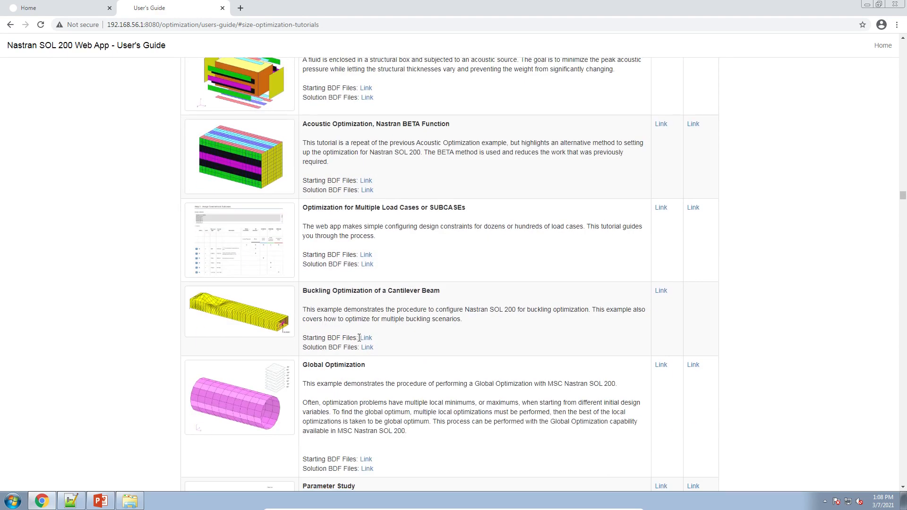
pyautogui.click(367, 339)
# - Open the downloaded buckling_cantilever_beam.bdf in Notepad++ and examine its solution number, subcases and bulk data entries
pyautogui.click(130, 501)
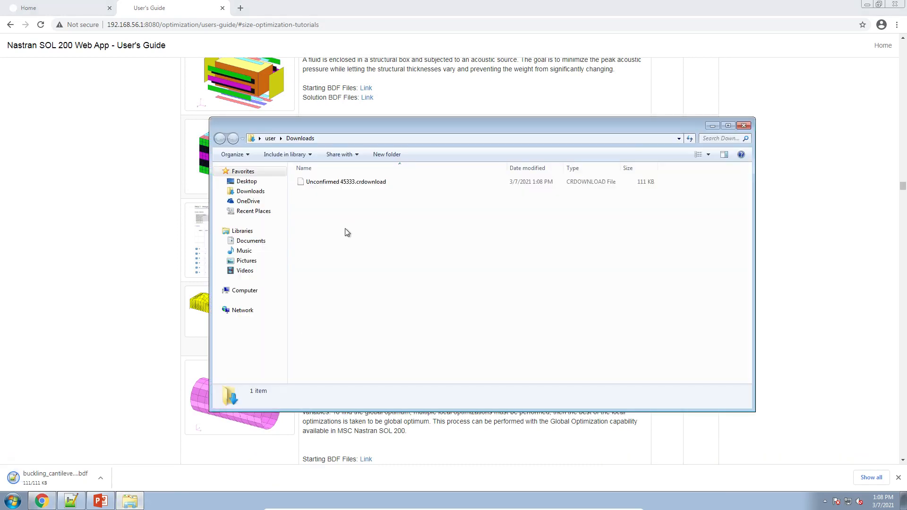
pyautogui.doubleClick(336, 184)
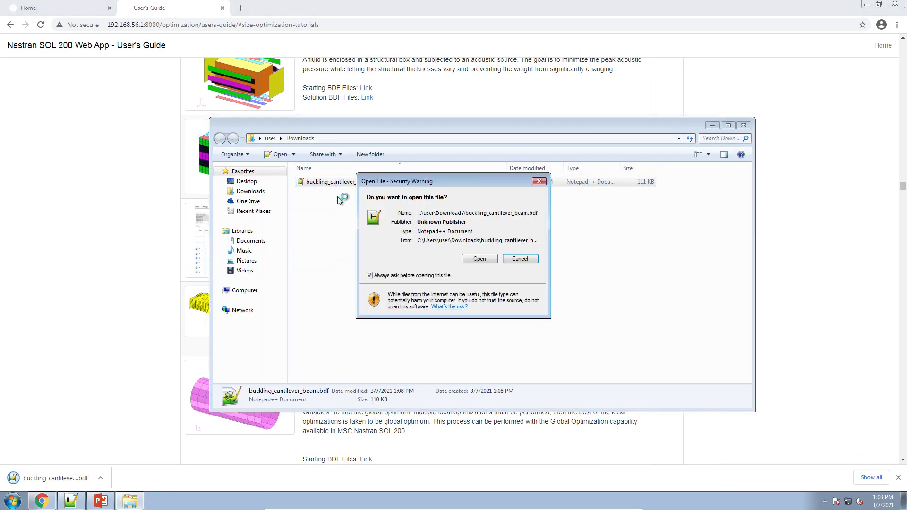
pyautogui.click(479, 259)
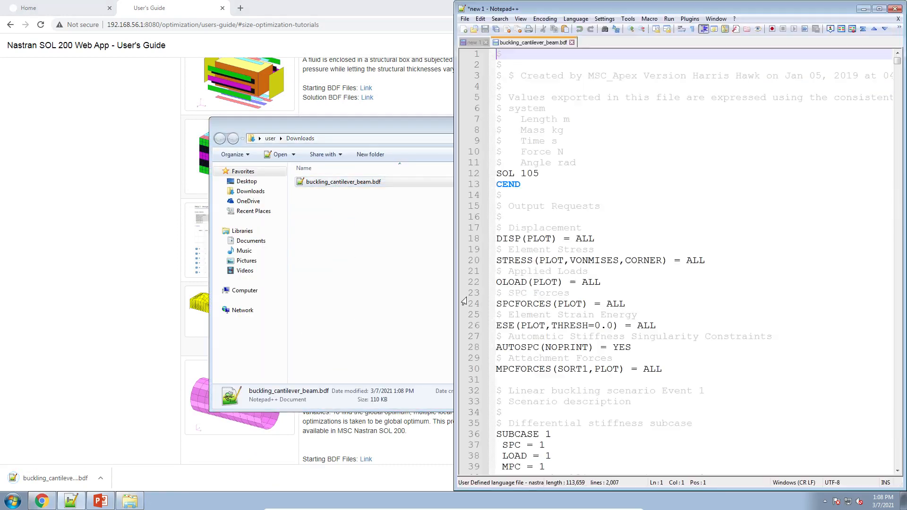
pyautogui.doubleClick(531, 173)
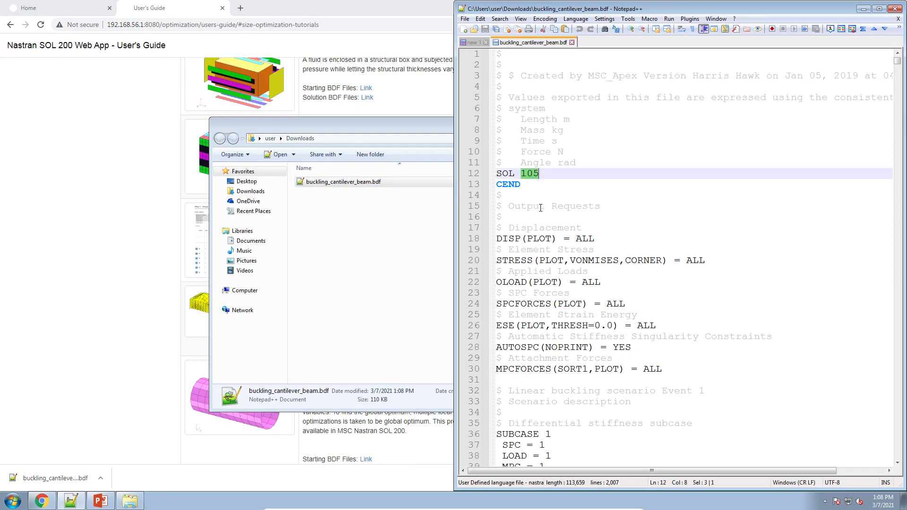
pyautogui.scroll(-8, 541, 207)
pyautogui.moveTo(549, 369); pyautogui.dragTo(527, 184)
pyautogui.scroll(-12, 548, 296)
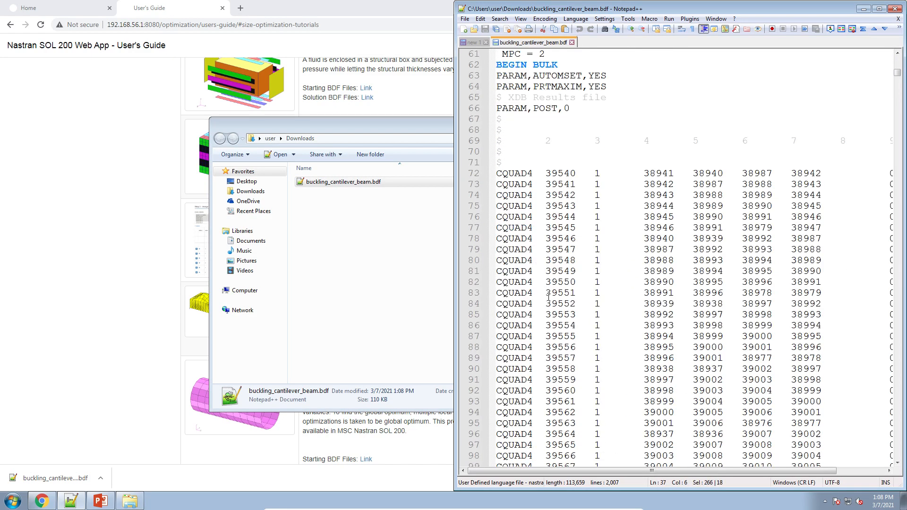
pyautogui.scroll(-20, 549, 297)
pyautogui.scroll(-20, 556, 283)
# - Return to the web app's home page in Chrome, open Size and Topometry, and upload buckling_cantilever_beam.bdf
pyautogui.click(18, 9)
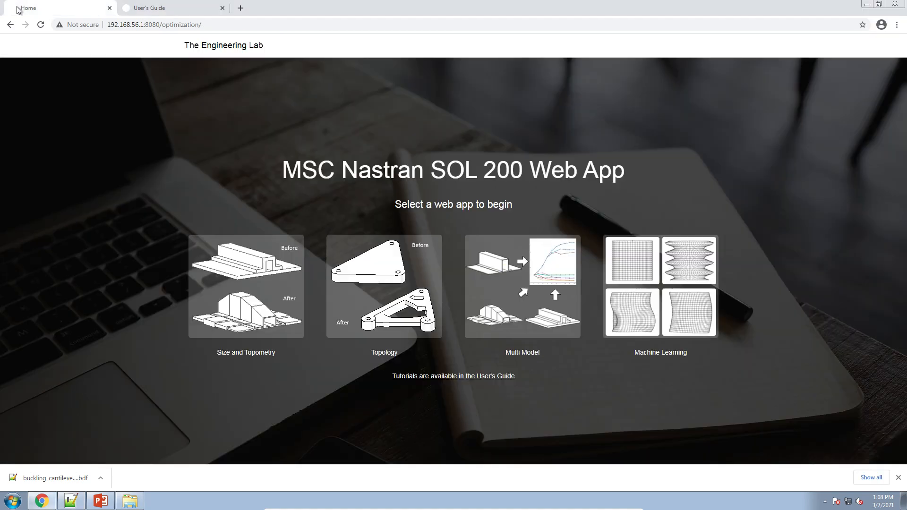
pyautogui.click(898, 478)
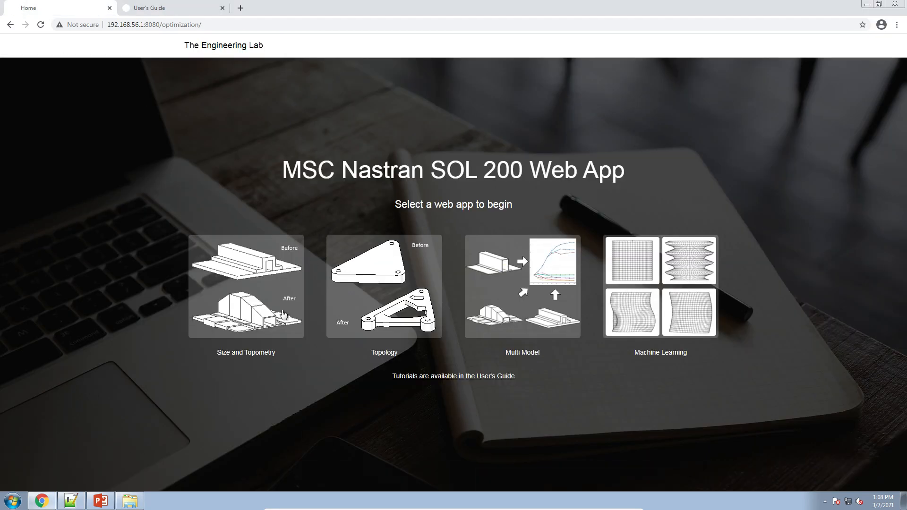
pyautogui.click(246, 352)
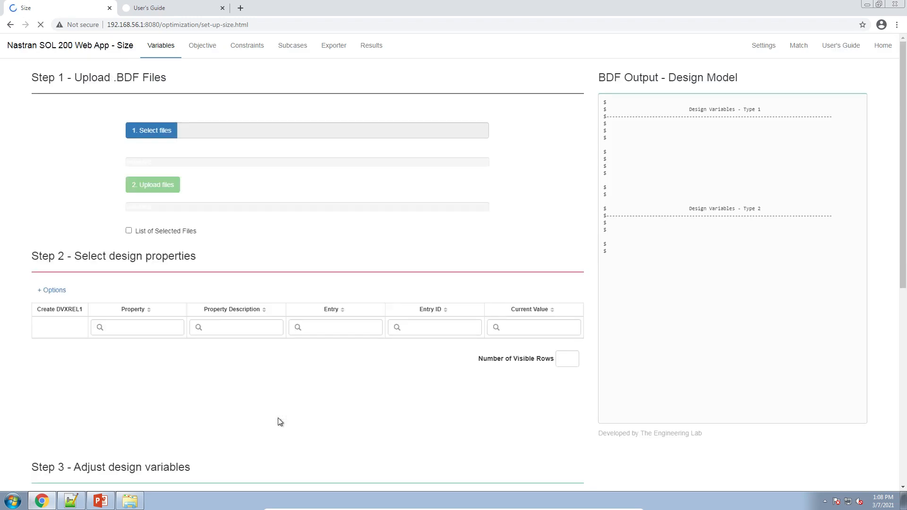
pyautogui.click(144, 132)
pyautogui.click(156, 186)
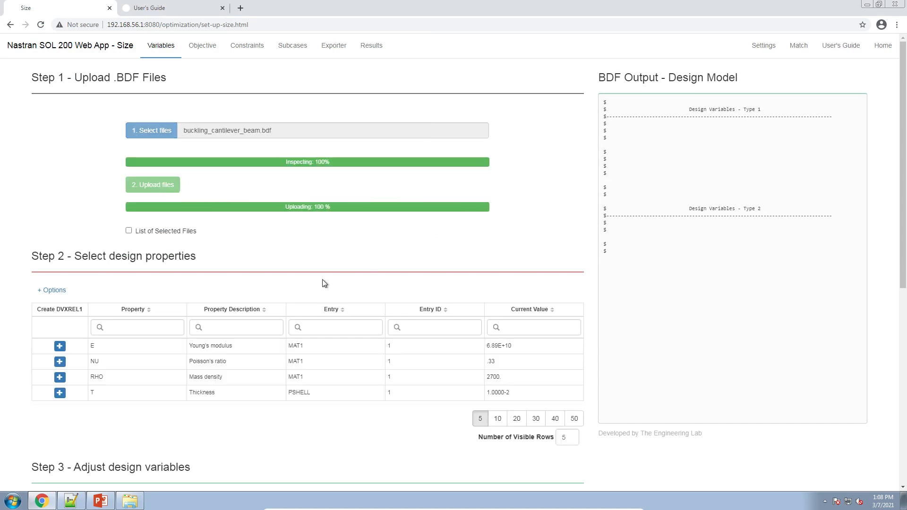
# - Create a design variable for the thickness T of PSHELL 1
pyautogui.scroll(-2, 297, 326)
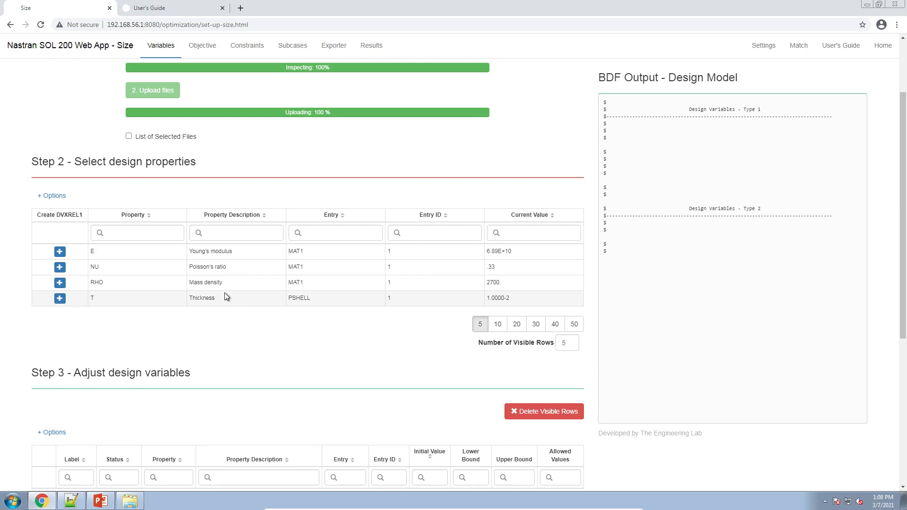
pyautogui.click(60, 298)
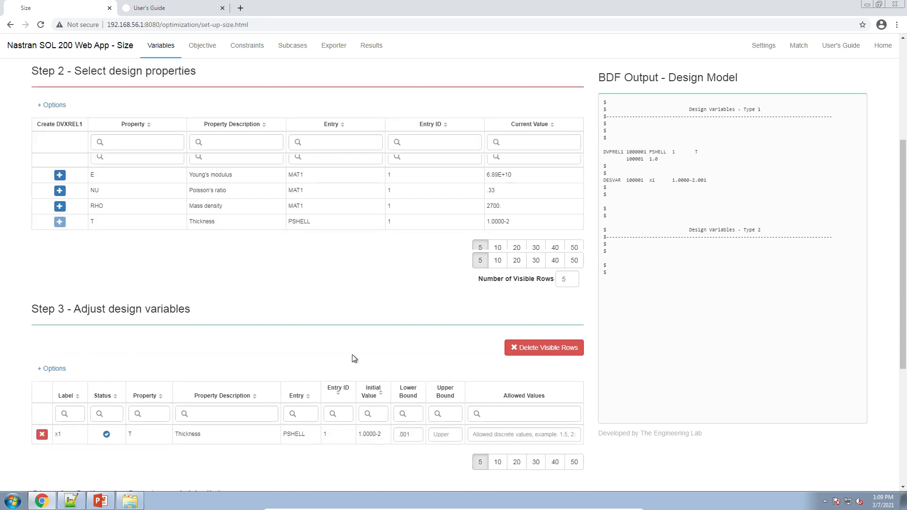
pyautogui.scroll(-4, 237, 349)
# - Compare the x1 variable's lower bound with the Optimization Problem Statement slide in PowerPoint and return to Chrome
pyautogui.click(402, 310)
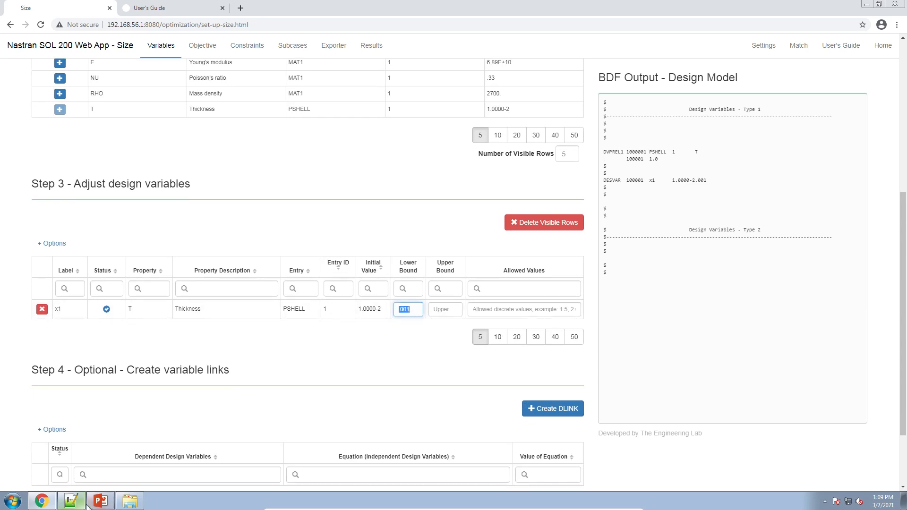
pyautogui.click(101, 500)
pyautogui.scroll(6, 81, 329)
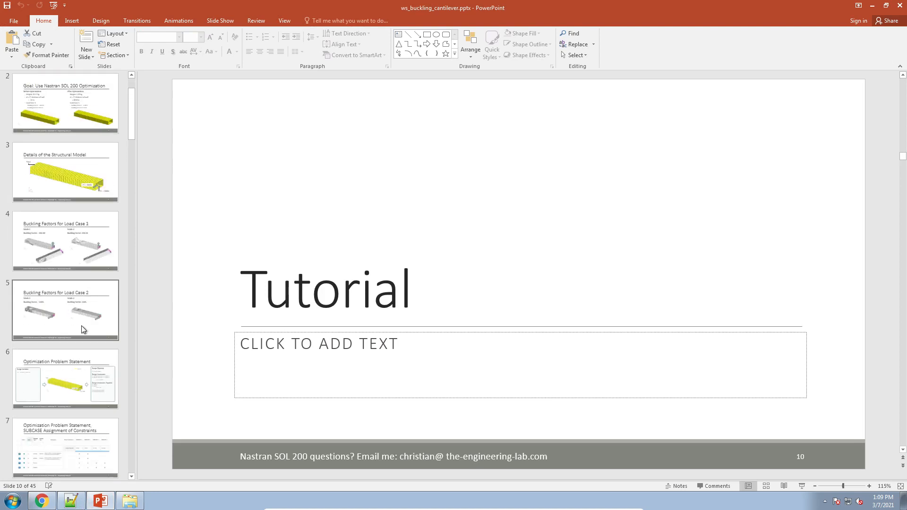
pyautogui.click(79, 438)
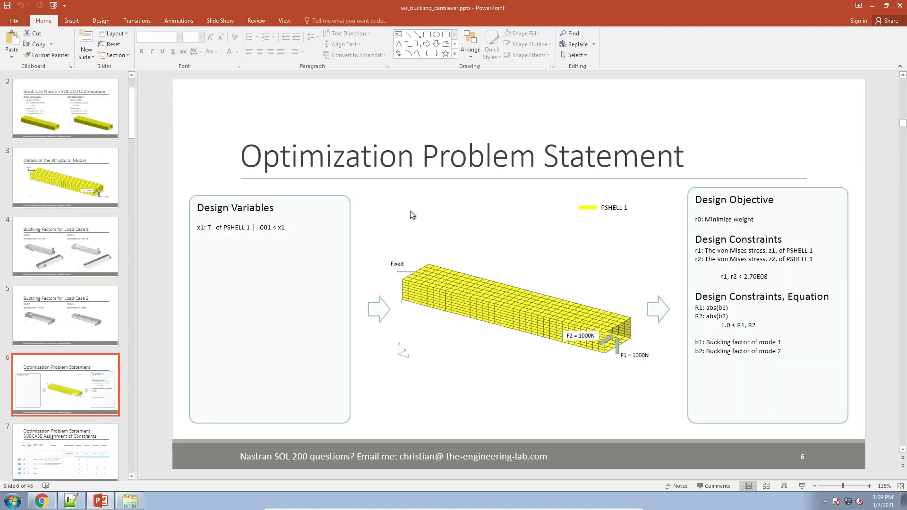
pyautogui.click(41, 500)
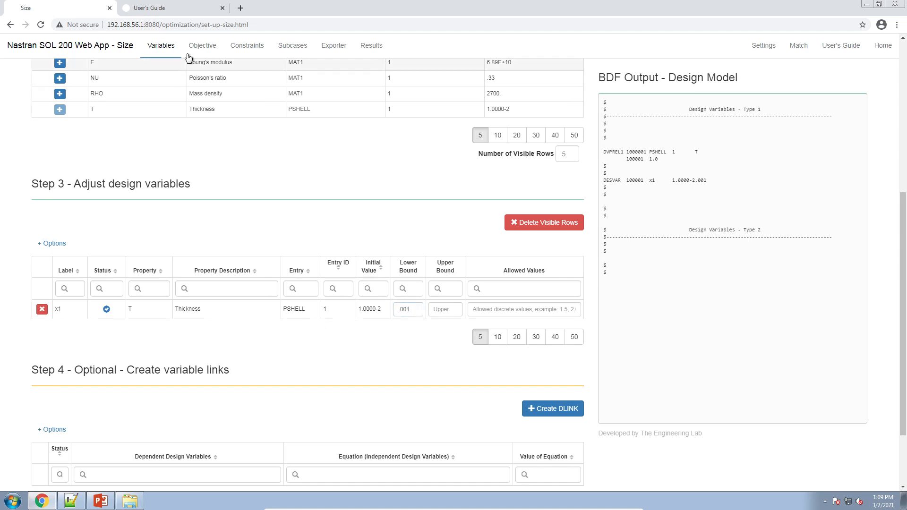
# - Add Weight as the design objective to minimize, under the SOL 105 - Buckling analysis type
pyautogui.click(201, 46)
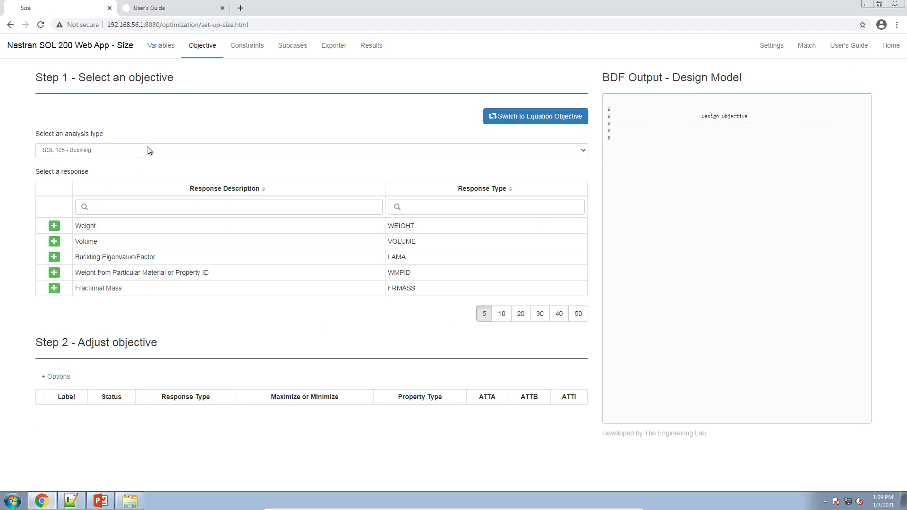
pyautogui.click(53, 226)
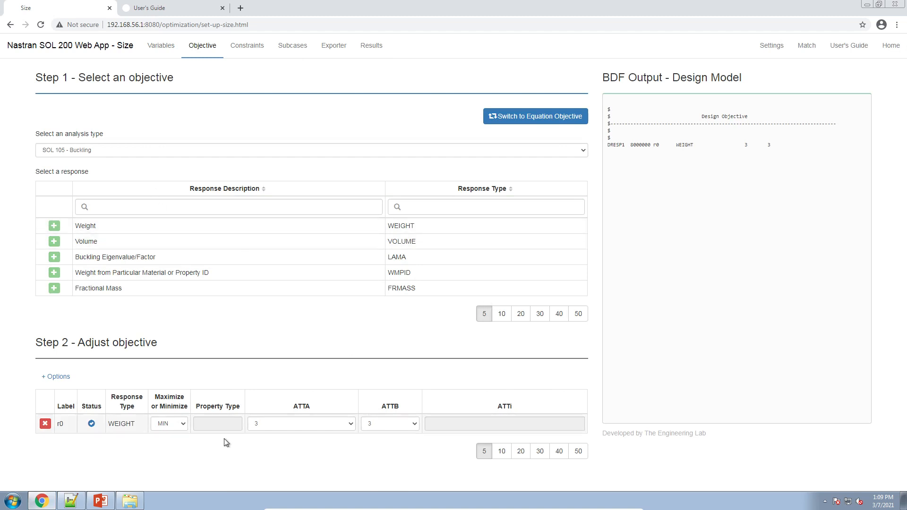
pyautogui.click(174, 436)
pyautogui.moveTo(56, 425); pyautogui.dragTo(59, 428)
pyautogui.click(258, 106)
# - Add two Stress response constraints using the SOL 101 - Statics analysis type
pyautogui.click(250, 55)
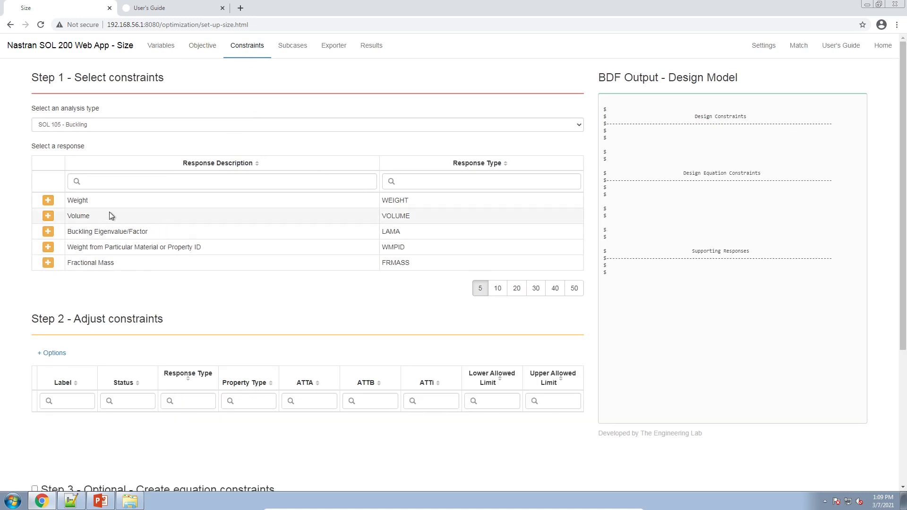
pyautogui.click(96, 127)
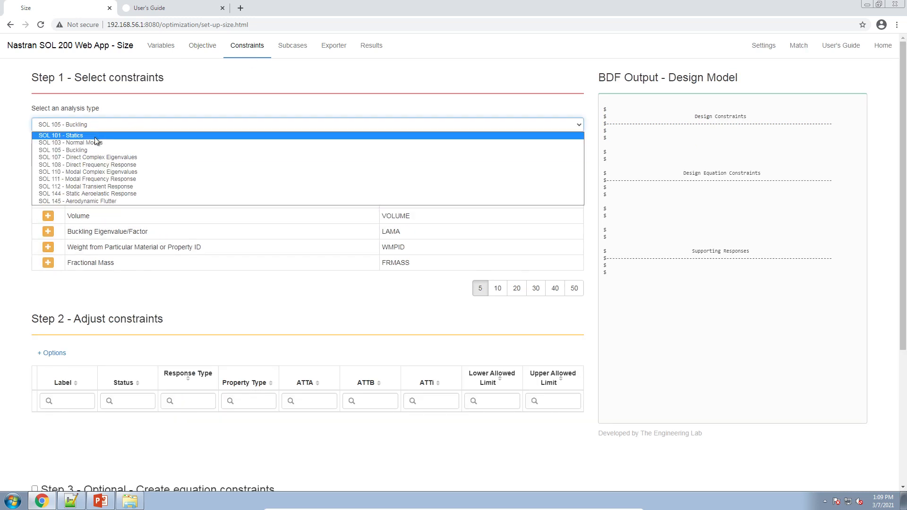
pyautogui.click(97, 139)
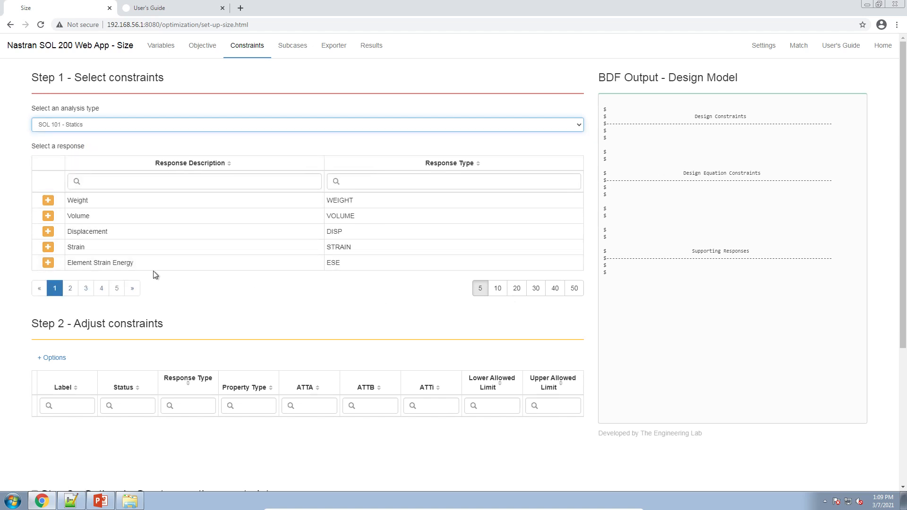
pyautogui.click(134, 182)
pyautogui.write('stres')
pyautogui.click(48, 200)
pyautogui.scroll(-1, 192, 307)
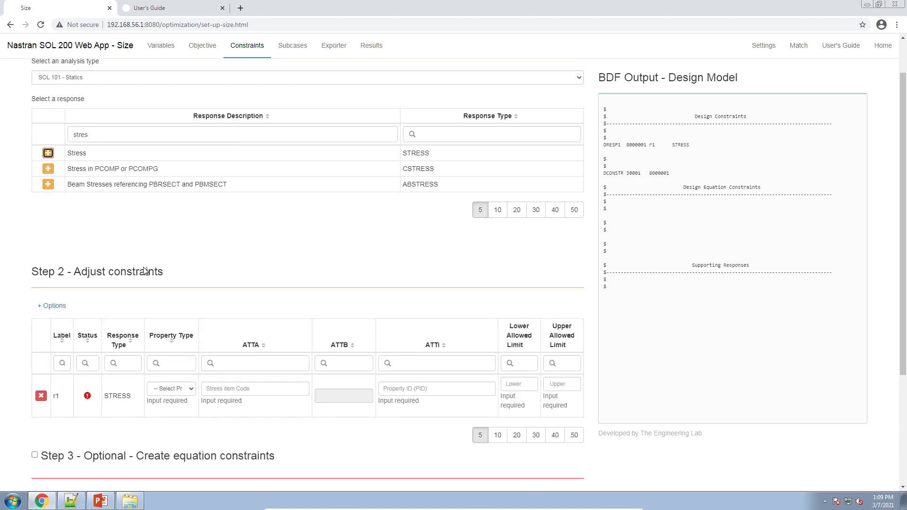
pyautogui.click(47, 153)
# - Set the property type of stress constraints r1 and r2 to PSHELL
pyautogui.click(183, 387)
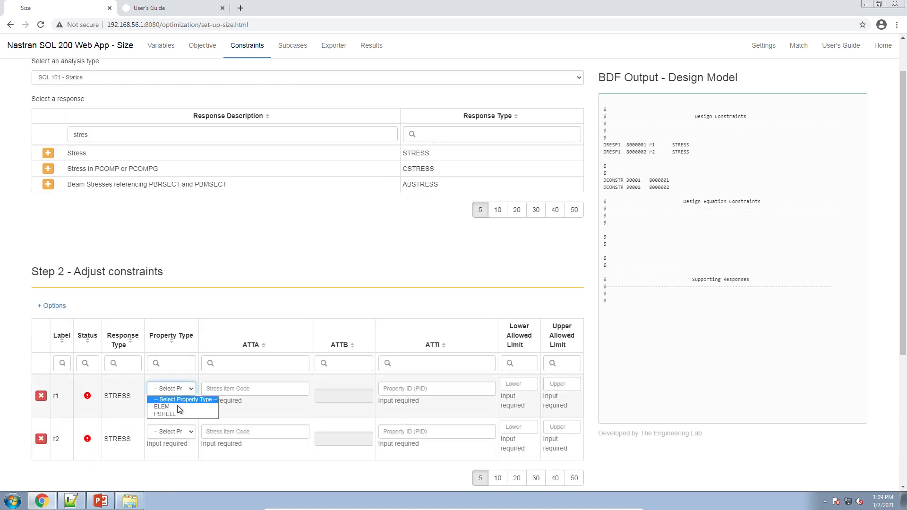
pyautogui.click(172, 414)
pyautogui.click(180, 432)
pyautogui.click(175, 457)
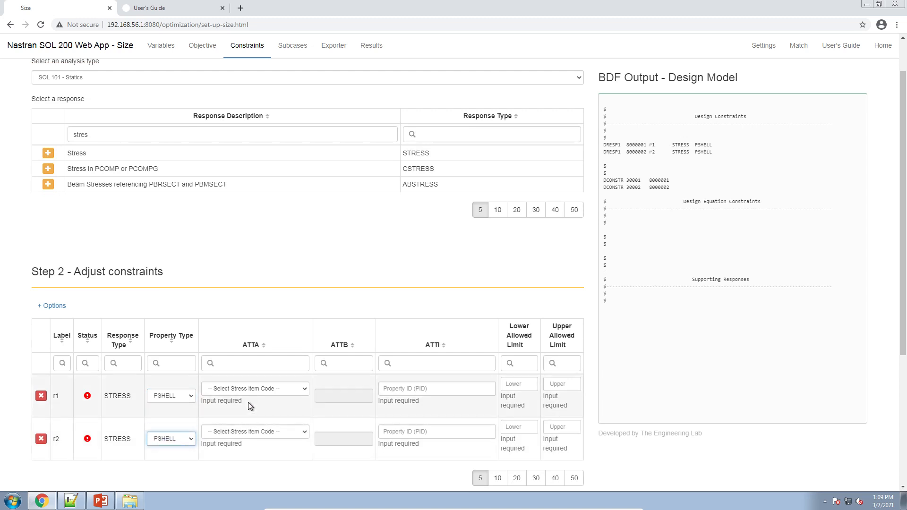
# - Assign the von Mises stress item codes 11 to constraint r1 and 19 to constraint r2
pyautogui.click(249, 392)
pyautogui.click(255, 325)
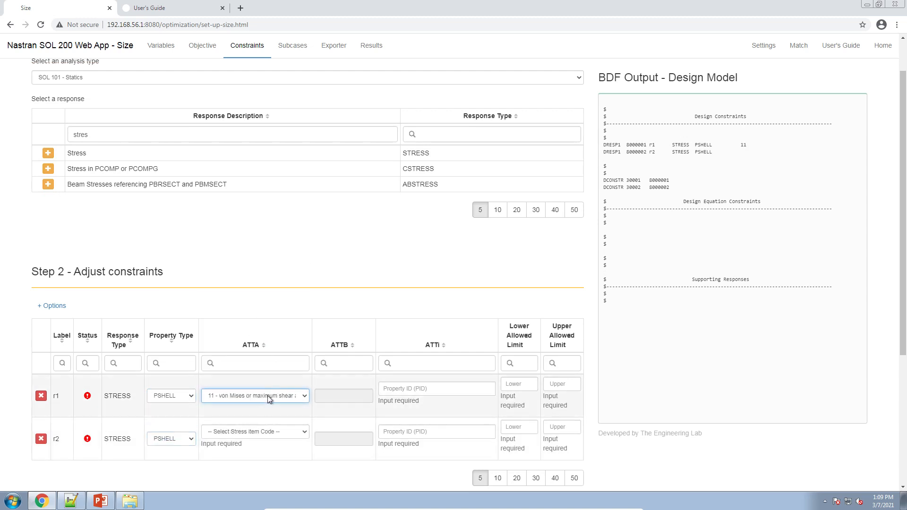
pyautogui.click(264, 432)
pyautogui.click(270, 412)
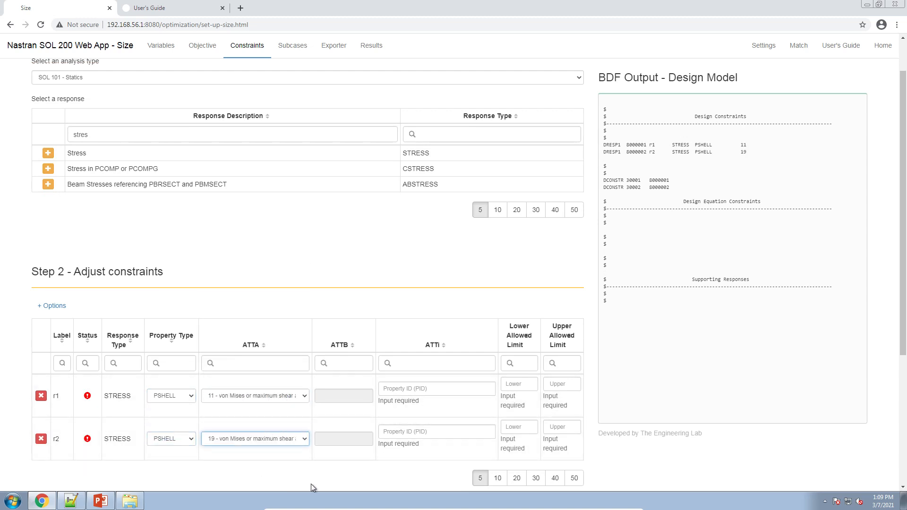
pyautogui.click(324, 475)
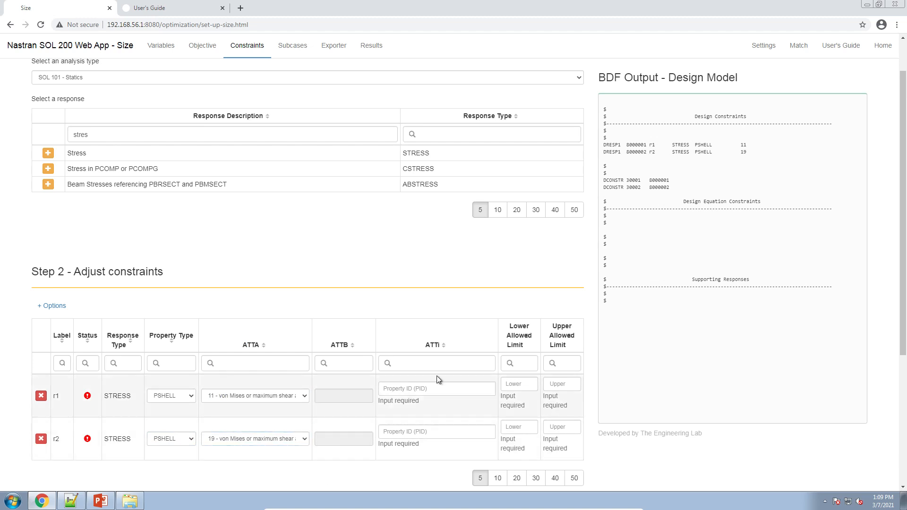
# - Enter property ID 1 for both stress constraints
pyautogui.click(433, 389)
pyautogui.write('1')
pyautogui.click(415, 431)
pyautogui.write('1')
pyautogui.press('Tab')
# - Copy the stress limit 2.76E08 from the PowerPoint problem statement slide into the upper allowed limits of r1 and r2 in Chrome
pyautogui.click(100, 501)
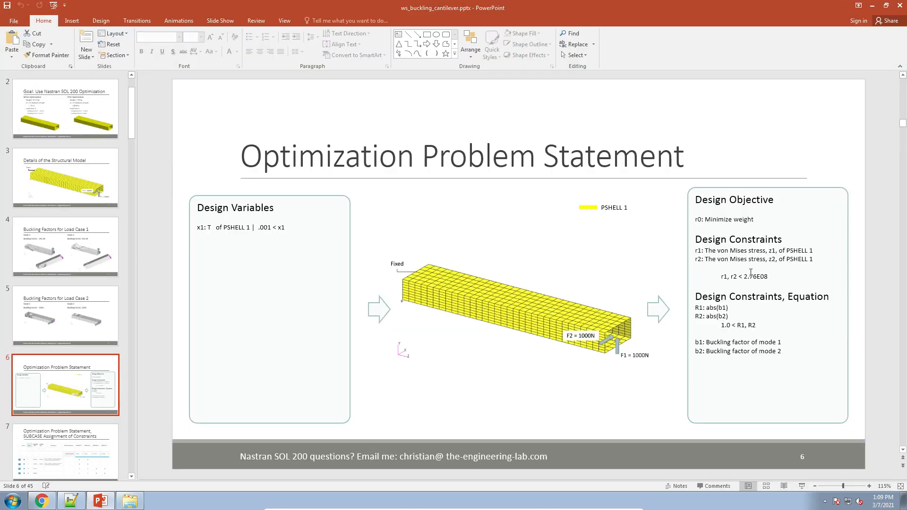
pyautogui.doubleClick(745, 276)
pyautogui.hotkey('ctrl', 'c')
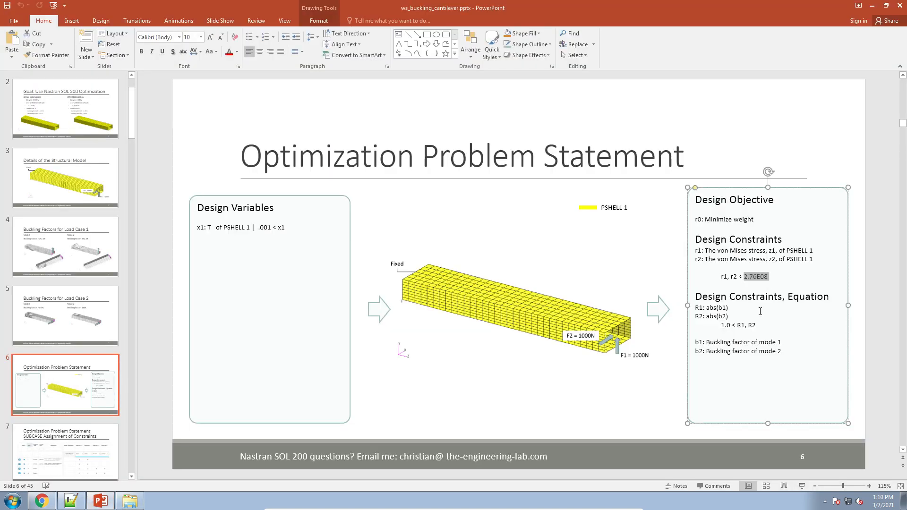
pyautogui.click(41, 501)
pyautogui.click(561, 384)
pyautogui.hotkey('ctrl', 'v')
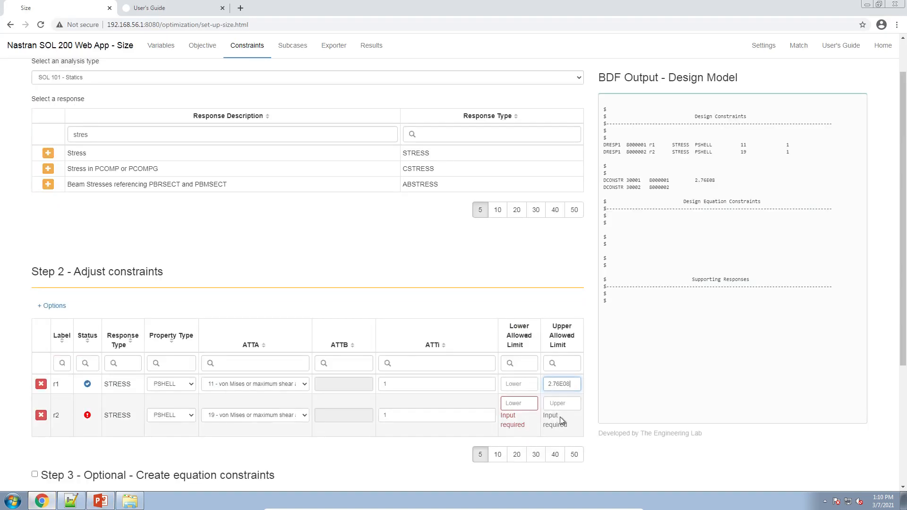
pyautogui.click(560, 410)
pyautogui.hotkey('ctrl', 'v')
pyautogui.click(598, 429)
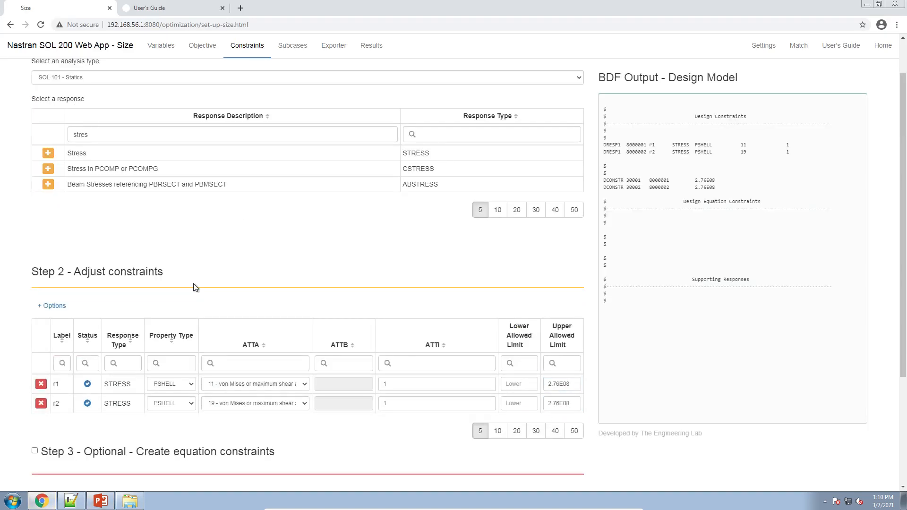
# - Enable the optional equation constraints and create two additional Buckling Eigenvalue/Factor responses for SOL 105
pyautogui.scroll(-2, 186, 263)
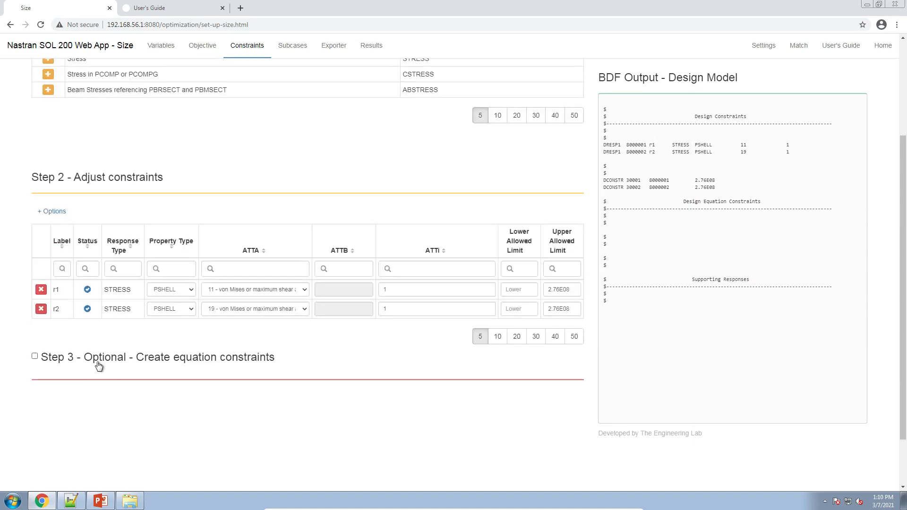
pyautogui.click(98, 364)
pyautogui.scroll(-6, 97, 367)
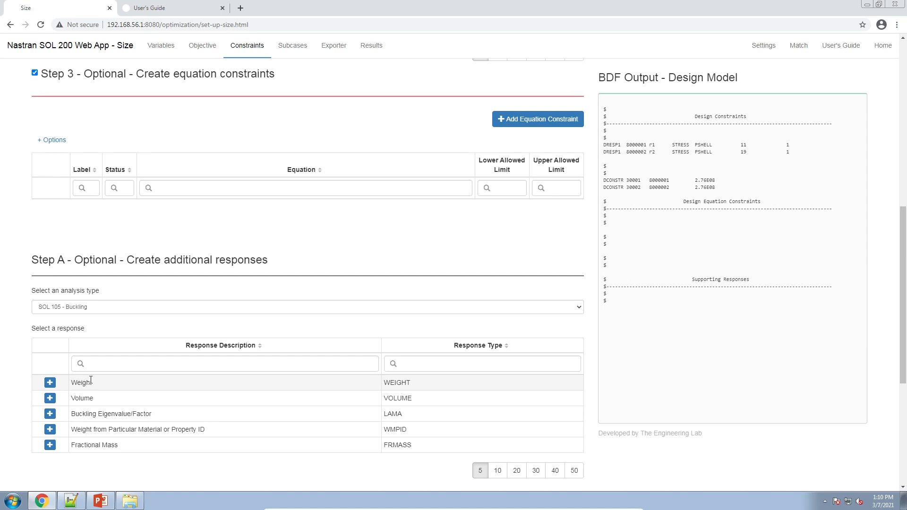
pyautogui.scroll(-3, 137, 436)
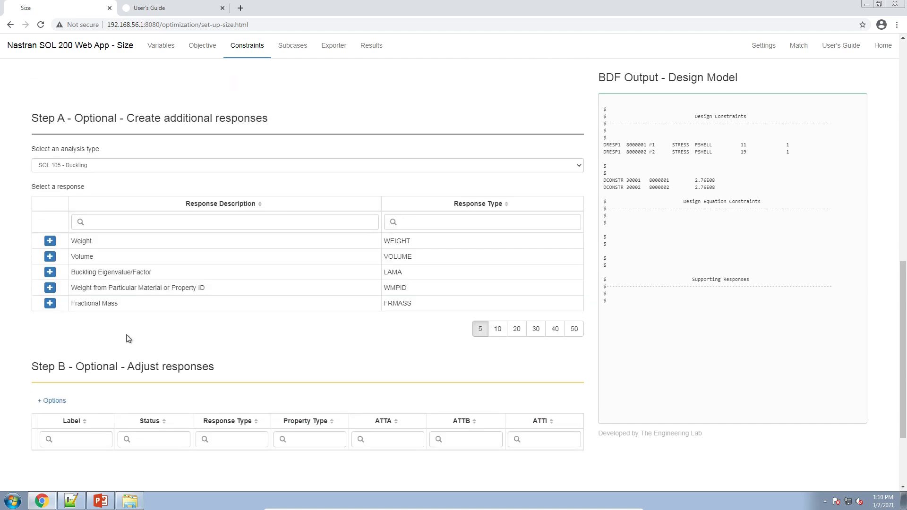
pyautogui.scroll(-2, 72, 293)
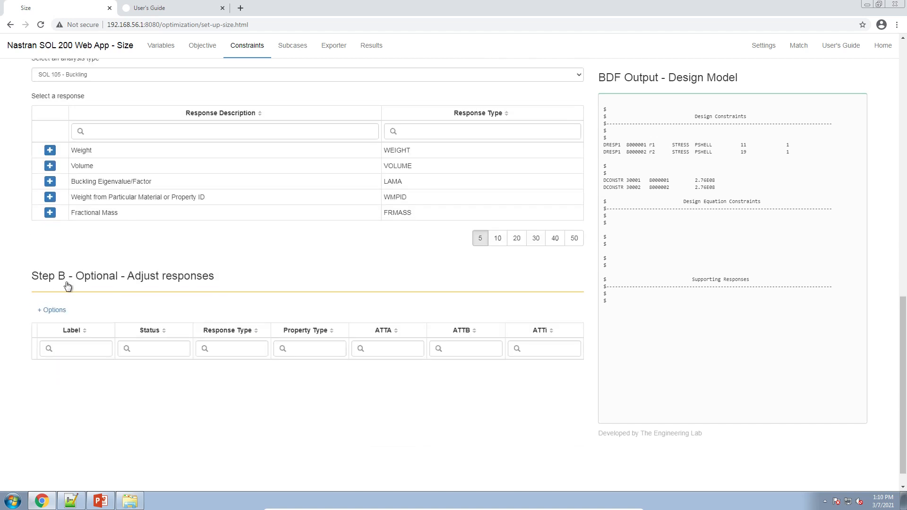
pyautogui.click(50, 178)
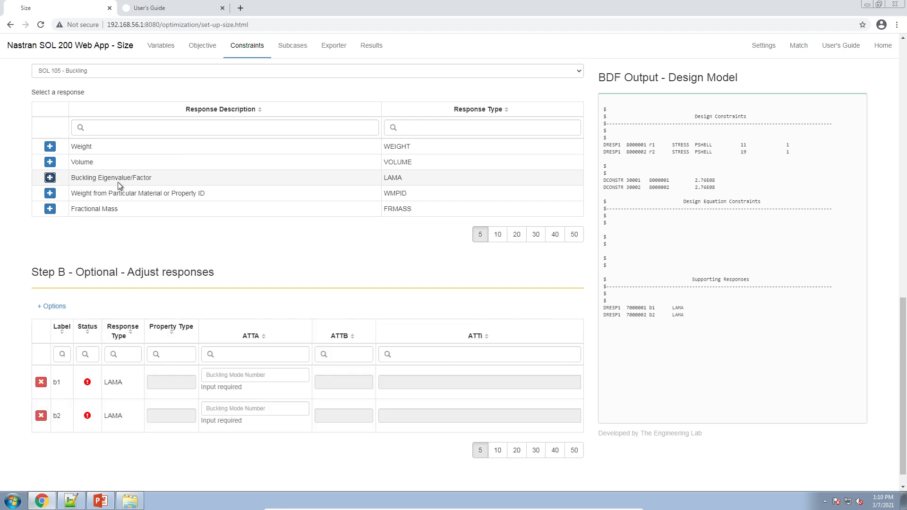
# - Assign buckling mode number 1 to response b1 and mode number 2 to response b2
pyautogui.click(299, 374)
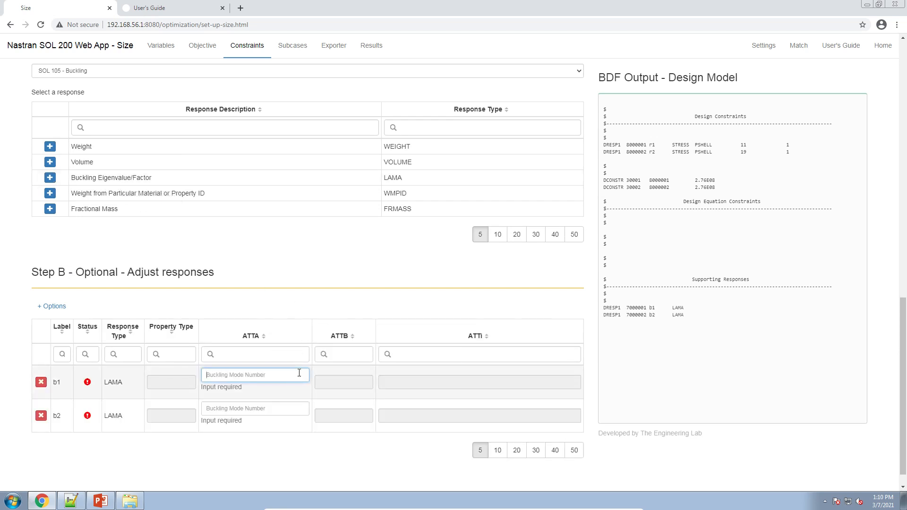
pyautogui.write('1')
pyautogui.click(268, 394)
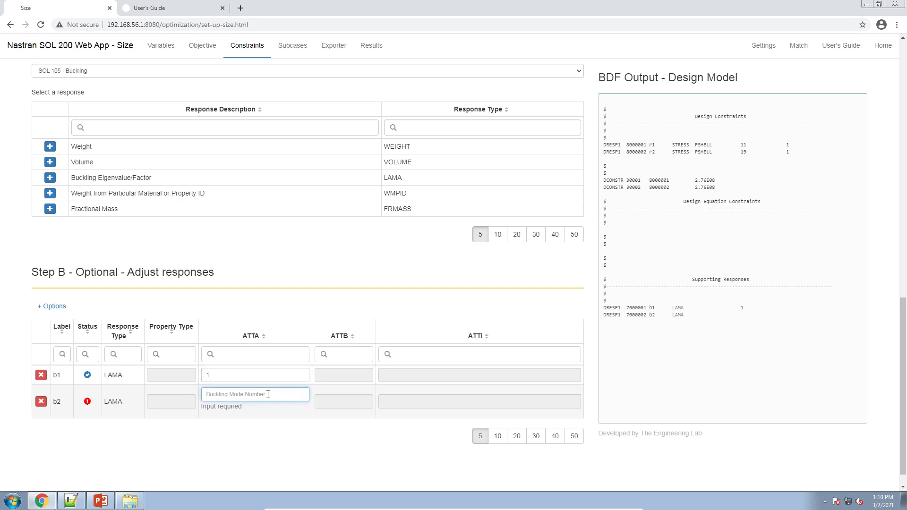
pyautogui.write('2')
pyautogui.click(265, 447)
pyautogui.scroll(1, 212, 439)
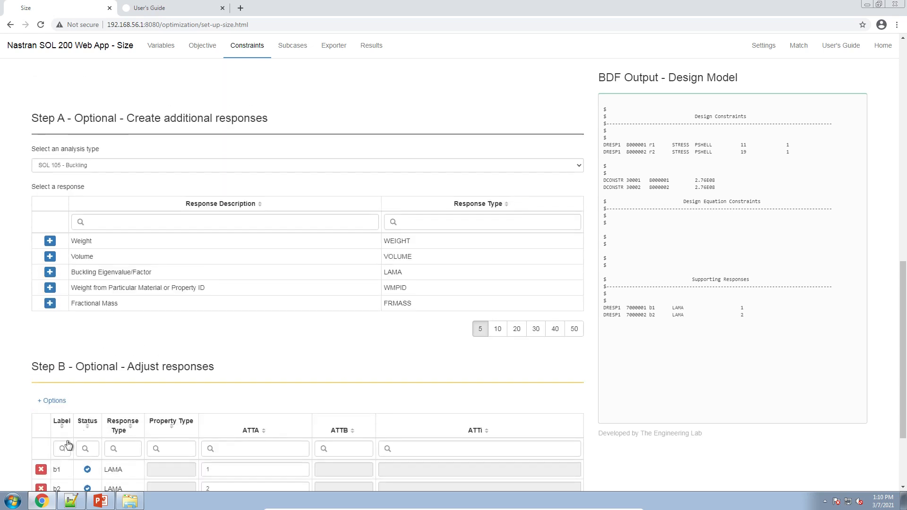
pyautogui.scroll(-1, 46, 440)
pyautogui.moveTo(53, 376); pyautogui.dragTo(71, 396)
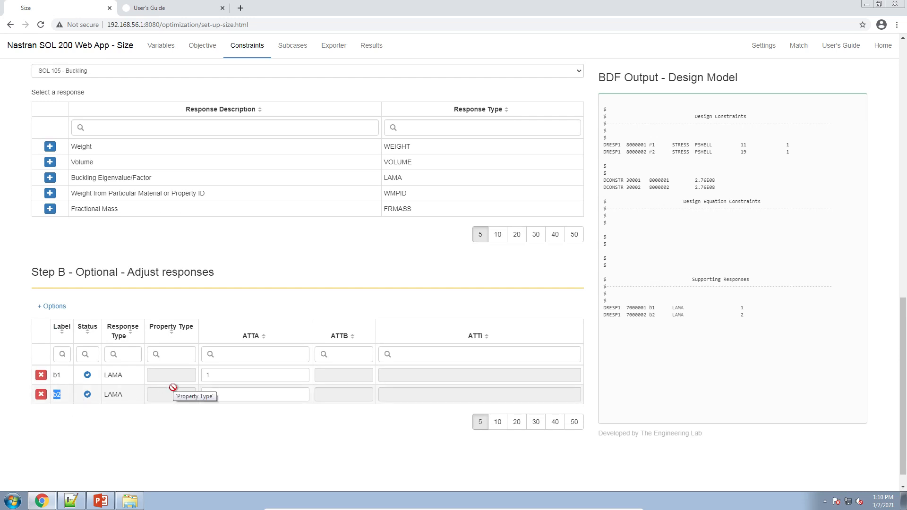
# - Add two equation constraints, R1 and R2, in Step 3
pyautogui.scroll(7, 215, 432)
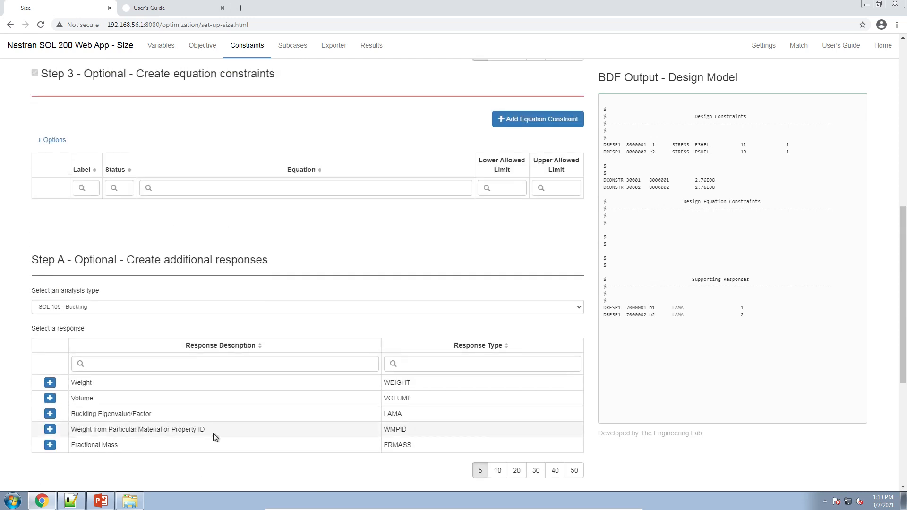
pyautogui.click(514, 215)
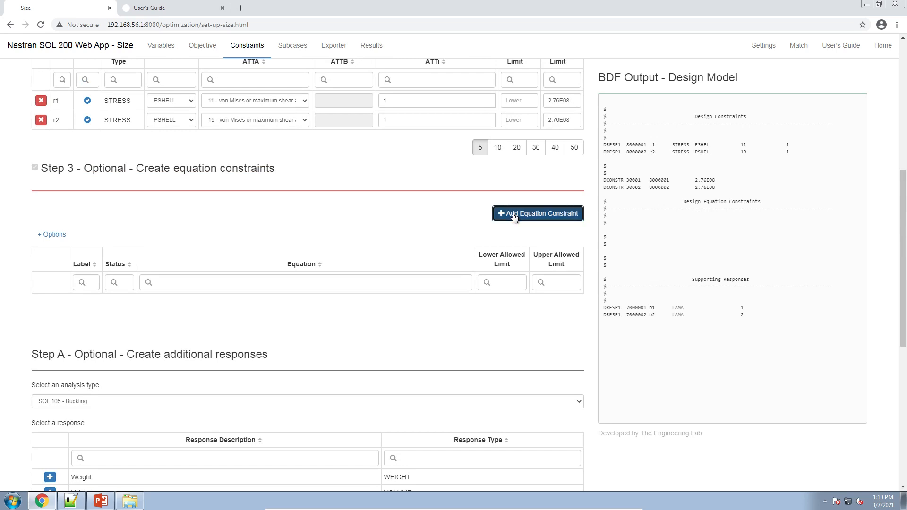
pyautogui.click(514, 216)
# - Define the equation of R1 as abs(b1) and the equation of R2 as abs(b2)
pyautogui.click(277, 305)
pyautogui.write('ab')
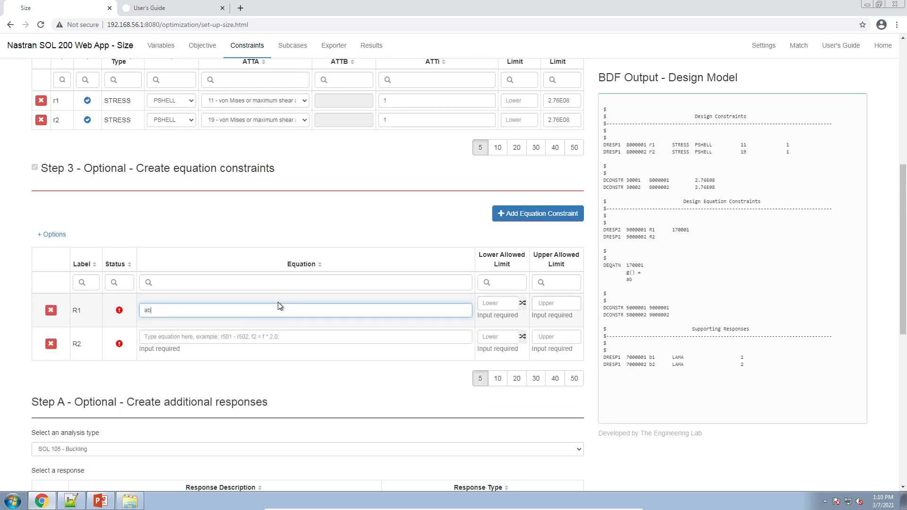
pyautogui.write('s(b')
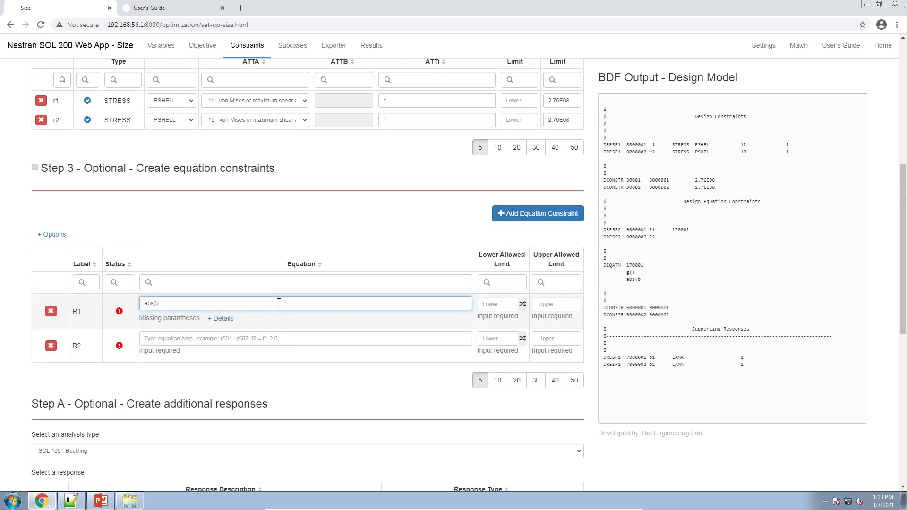
pyautogui.write('1)')
pyautogui.press('Tab')
pyautogui.press('Tab')
pyautogui.press('Tab')
pyautogui.press('Tab')
pyautogui.press('Tab')
pyautogui.write('abs(b2)')
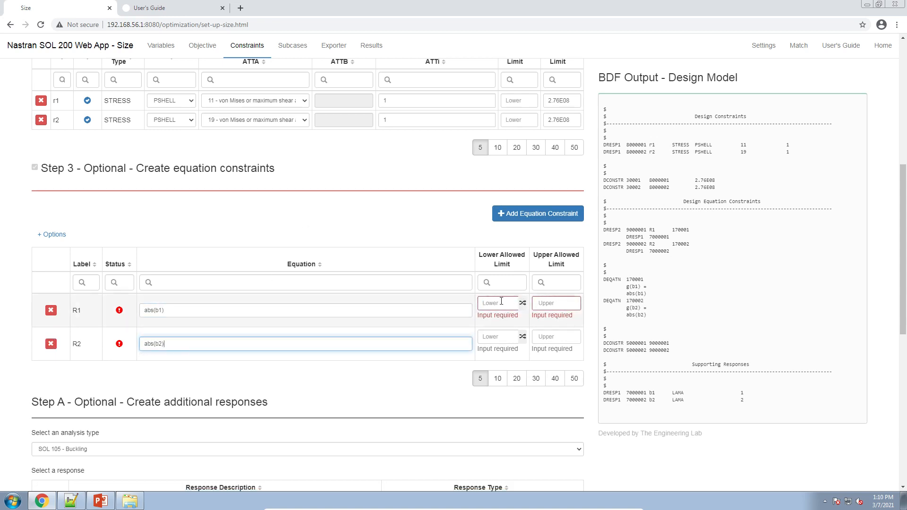
# - Set the lower allowed limit of both equation constraints R1 and R2 to 1
pyautogui.click(501, 301)
pyautogui.write('1.')
pyautogui.click(496, 322)
pyautogui.write('1.')
pyautogui.click(425, 362)
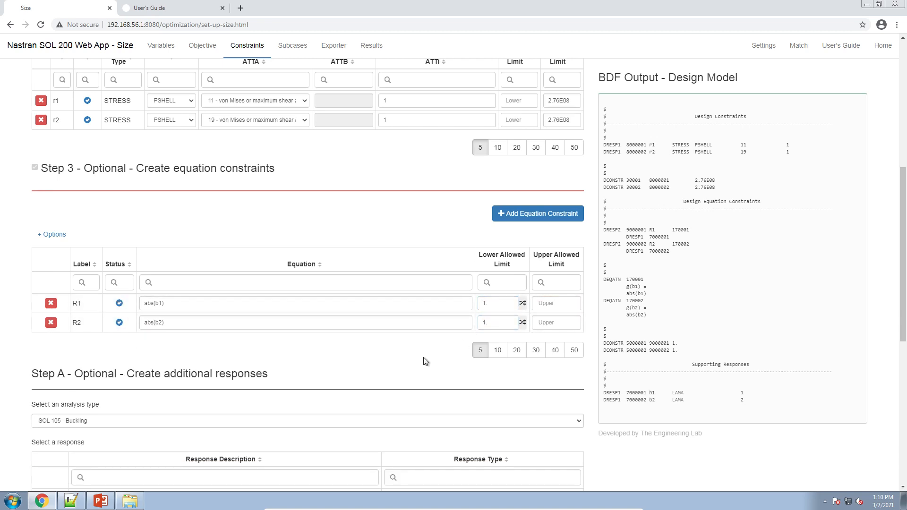
# - Append an incomplete + operator to the R2 equation to test the expression check
pyautogui.click(195, 324)
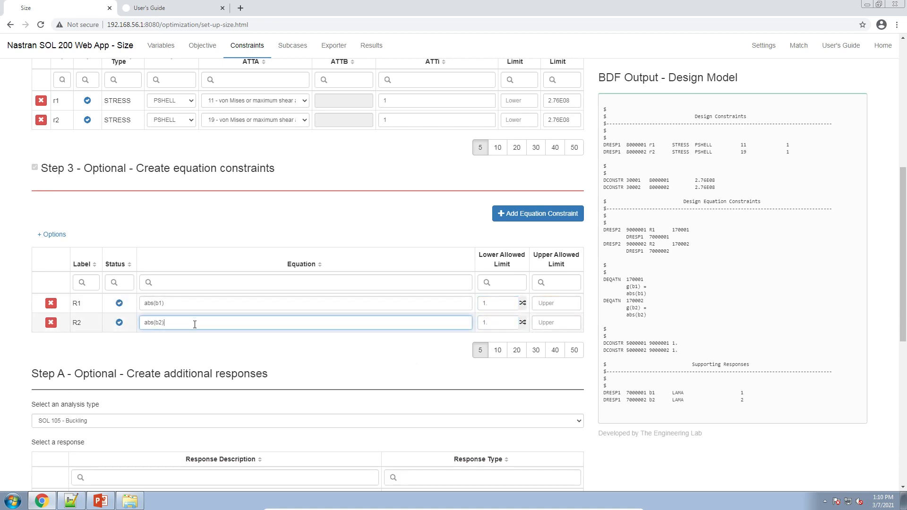
pyautogui.write('+')
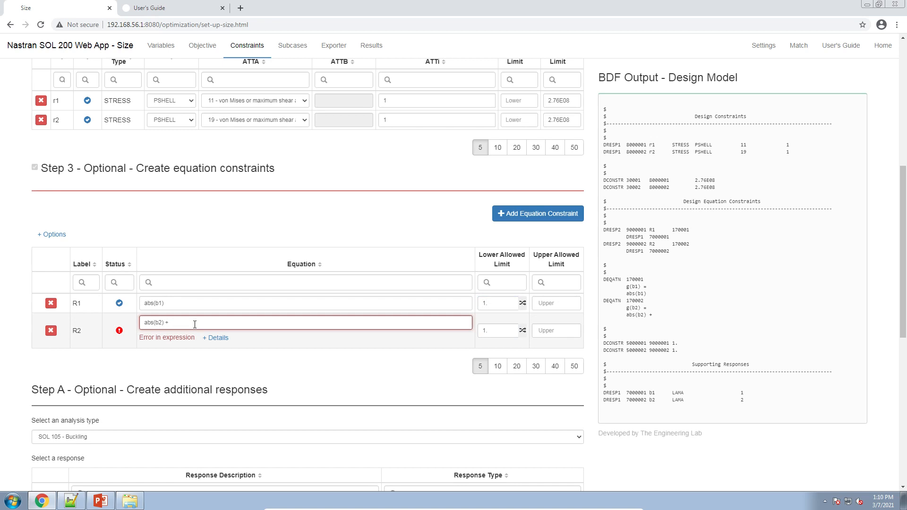
pyautogui.click(188, 374)
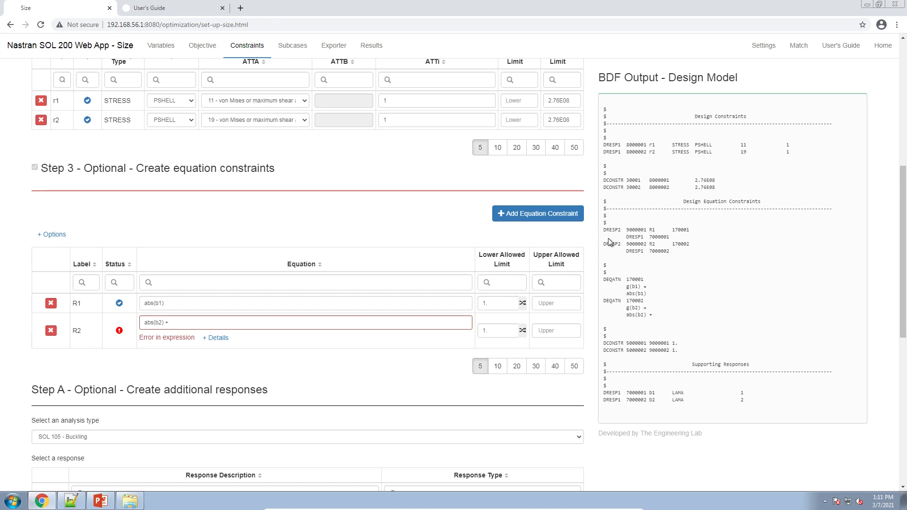
# - Examine the DRESP2, DEQATN, DCONSTR and DRESP1 entries in the BDF output
pyautogui.moveTo(604, 230); pyautogui.dragTo(622, 229)
pyautogui.click(617, 282)
pyautogui.doubleClick(620, 345)
pyautogui.click(616, 390)
# - Remove the trailing + operator from the R2 equation
pyautogui.click(313, 325)
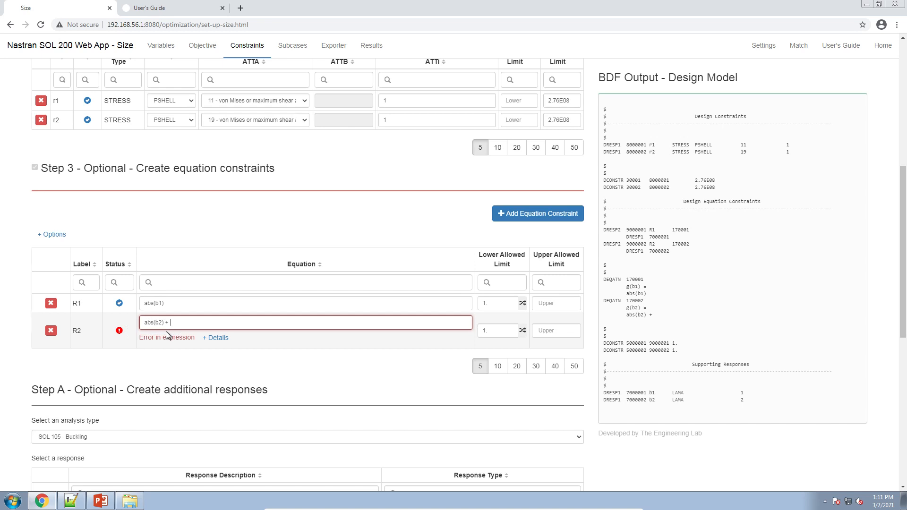
pyautogui.press('BackSpace')
pyautogui.press('BackSpace')
pyautogui.press('BackSpace')
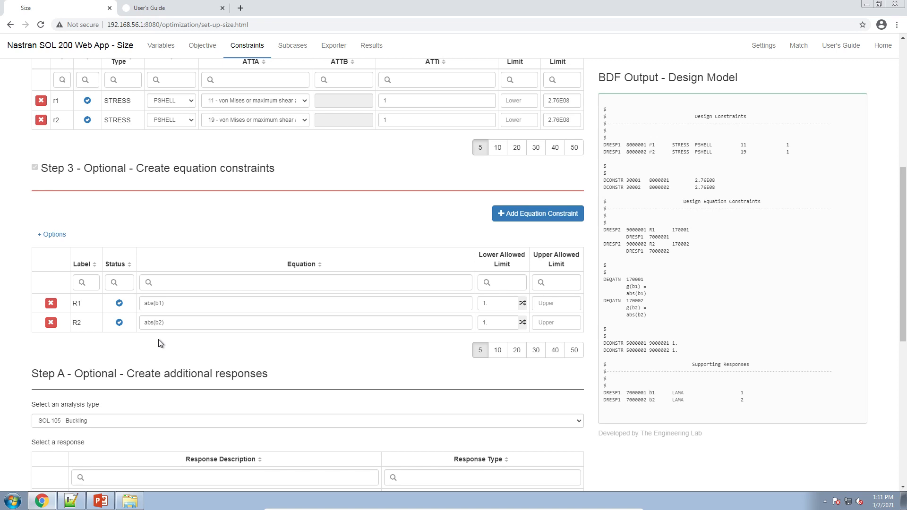
# - Try the number 234234 after abs(b2) in the R2 equation, and delete it again
pyautogui.click(176, 324)
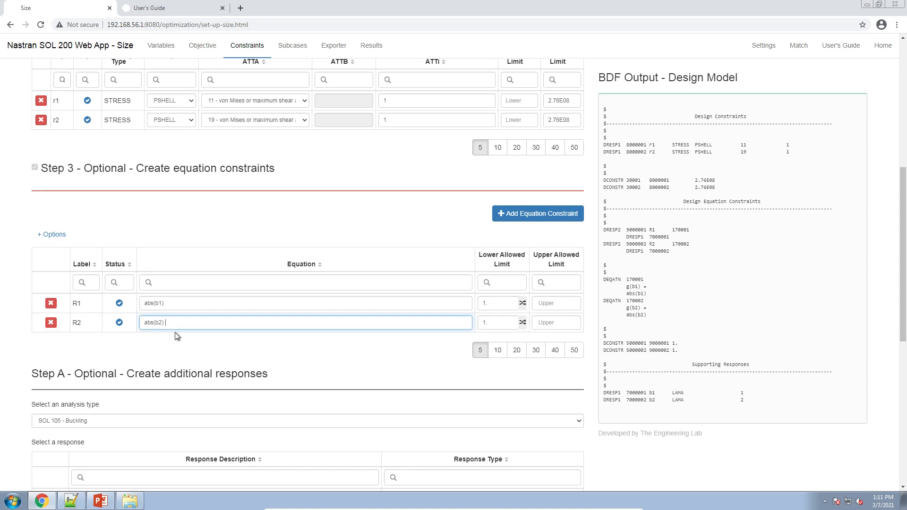
pyautogui.write('234234')
pyautogui.press('Tab')
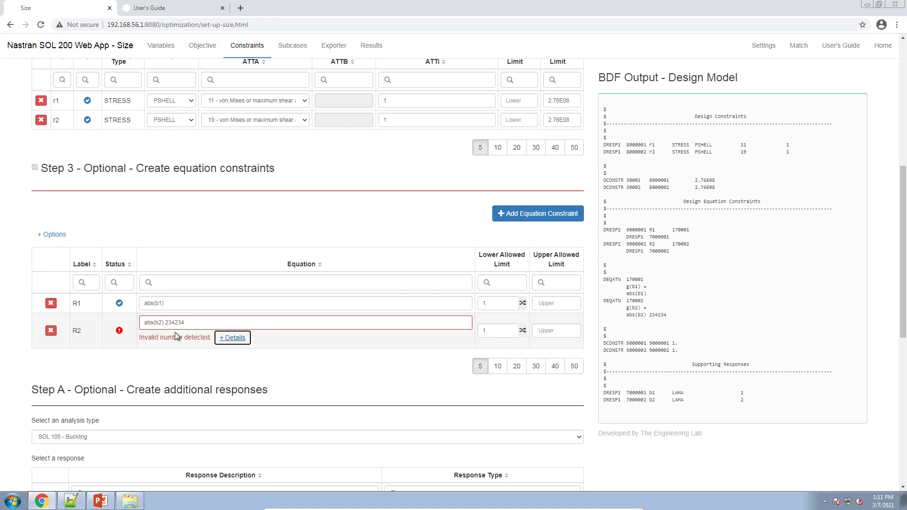
pyautogui.doubleClick(175, 320)
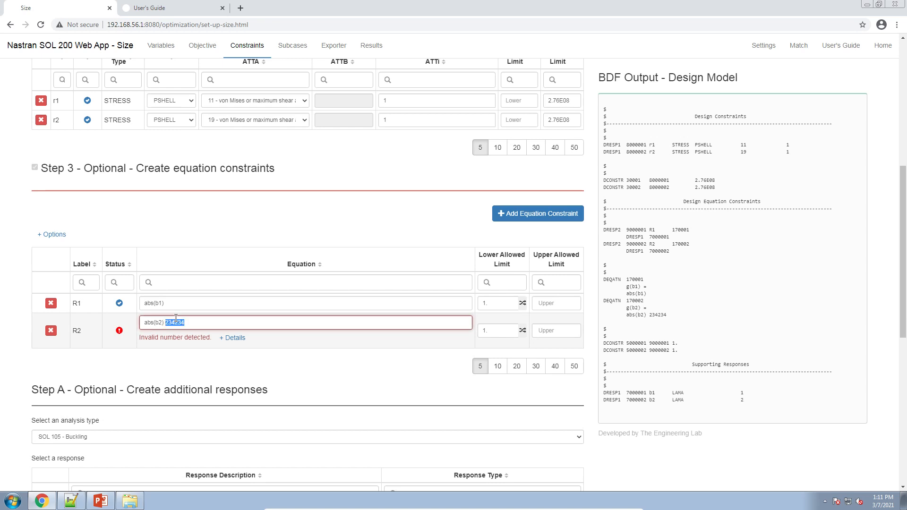
pyautogui.press('BackSpace')
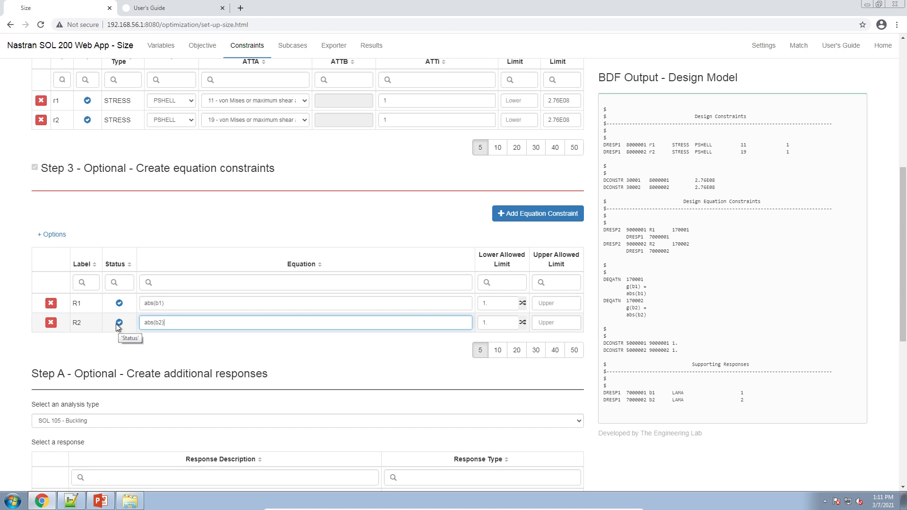
pyautogui.click(162, 246)
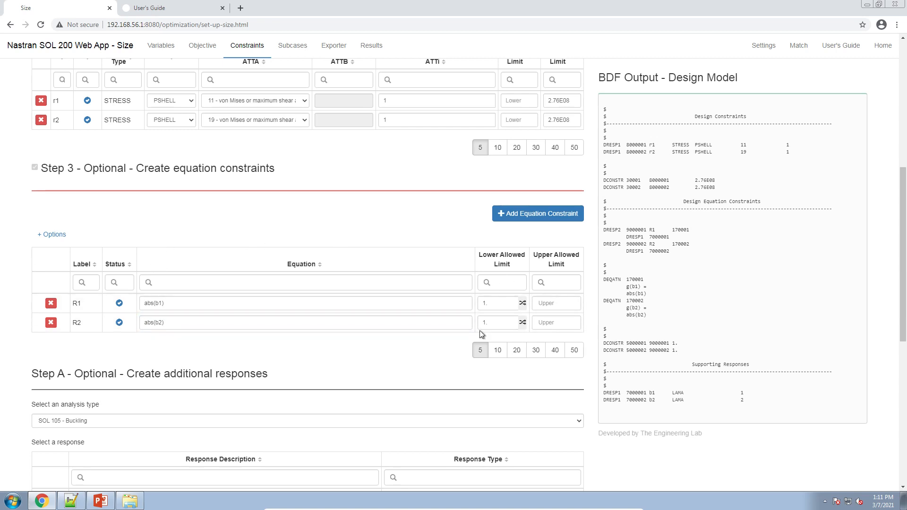
# - Compare the constraints on the PowerPoint problem statement slide with the stress constraints, equation constraints and buckling responses entered in Chrome
pyautogui.click(111, 504)
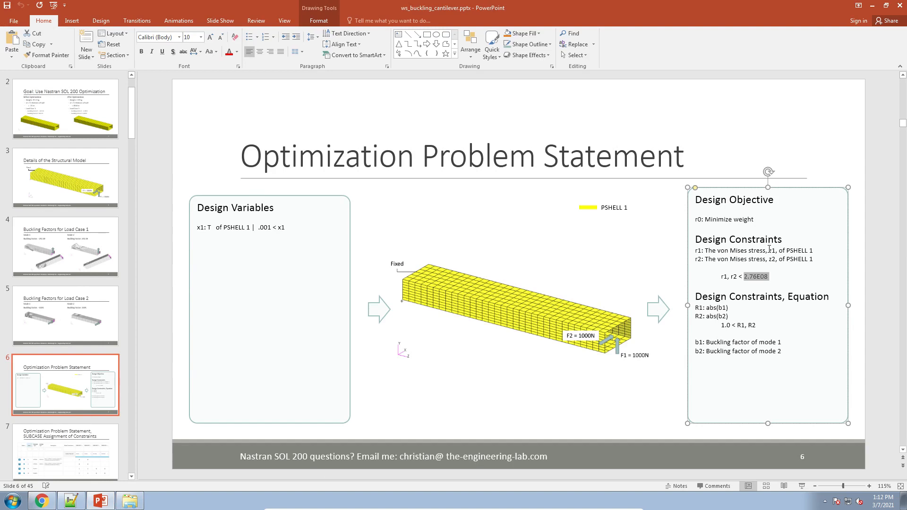
pyautogui.click(745, 220)
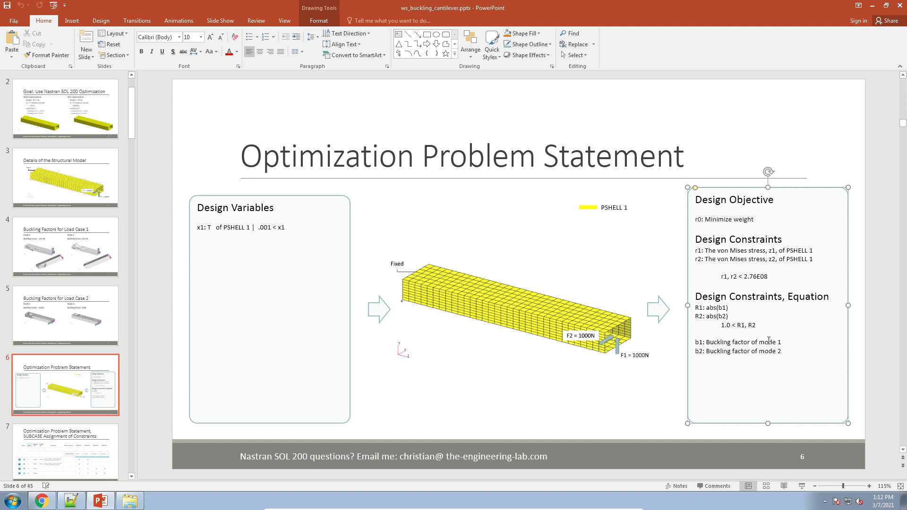
pyautogui.hotkey('alt', 'Tab')
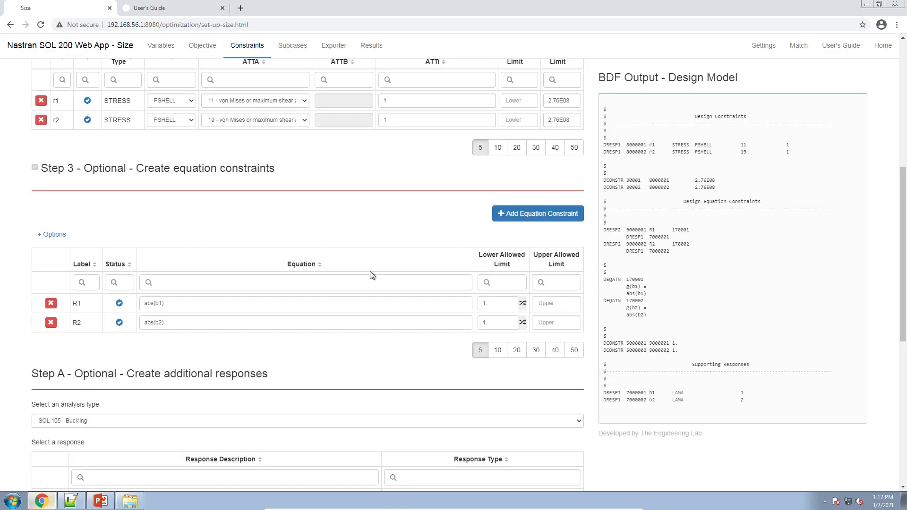
pyautogui.scroll(-5, 242, 346)
pyautogui.scroll(-4, 242, 350)
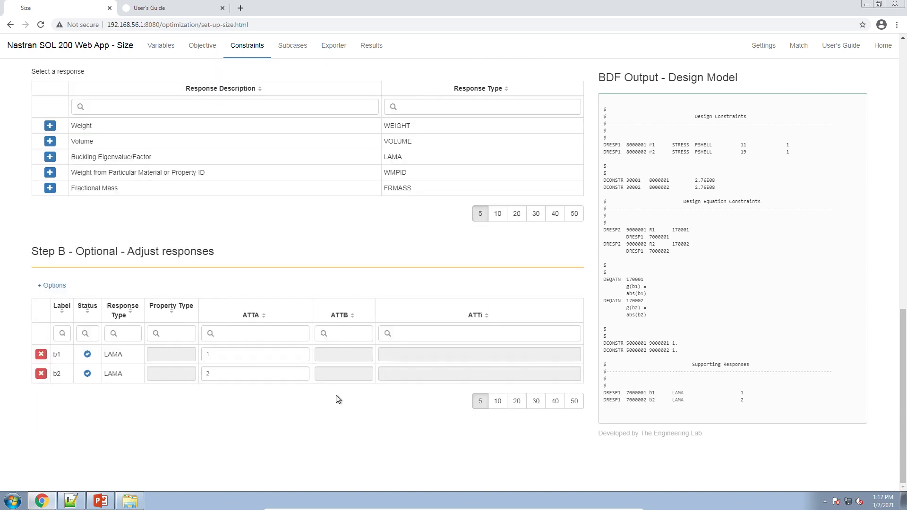
pyautogui.click(99, 500)
pyautogui.click(99, 501)
pyautogui.scroll(9, 293, 367)
pyautogui.scroll(3, 293, 368)
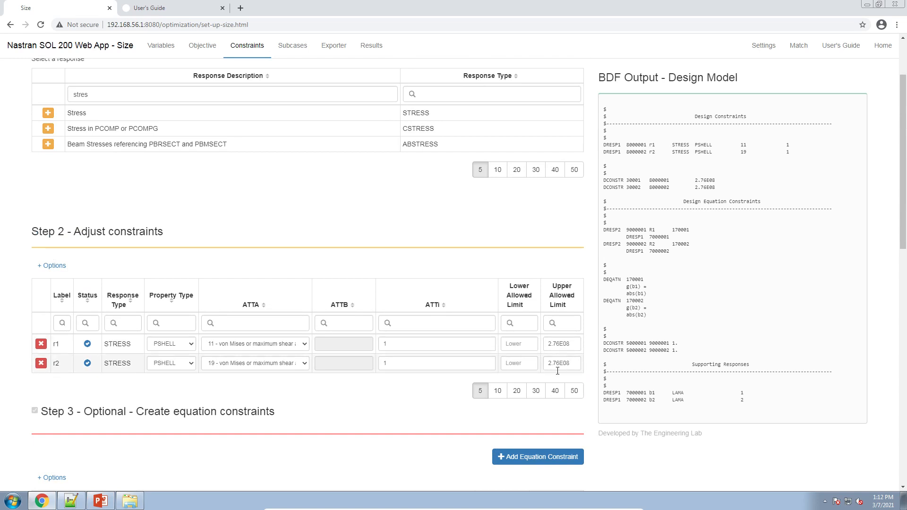
# - Review the definitions of subcases 1 to 4 in buckling_cantilever_beam.bdf in Notepad++, including the STATSUB entry of the buckling subcases
pyautogui.click(294, 46)
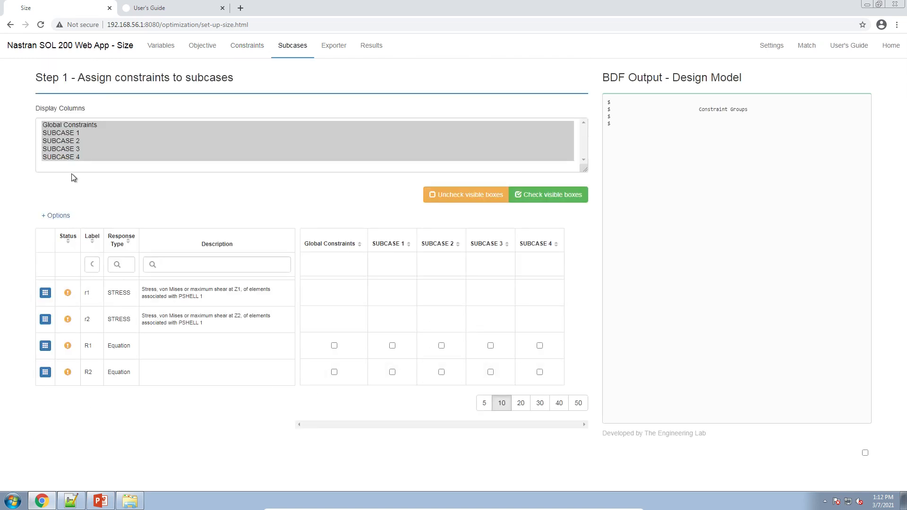
pyautogui.click(76, 505)
pyautogui.moveTo(897, 277); pyautogui.dragTo(892, 59)
pyautogui.scroll(-4, 751, 280)
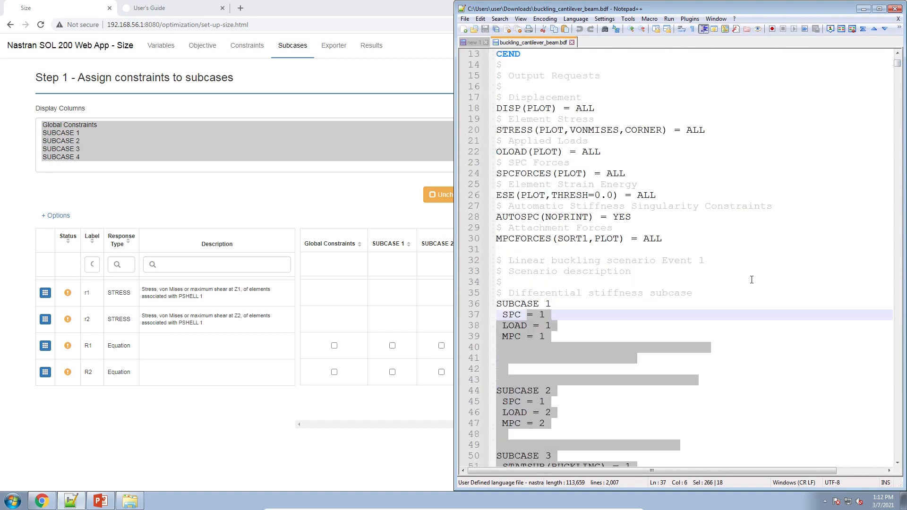
pyautogui.scroll(-4, 751, 279)
pyautogui.click(692, 304)
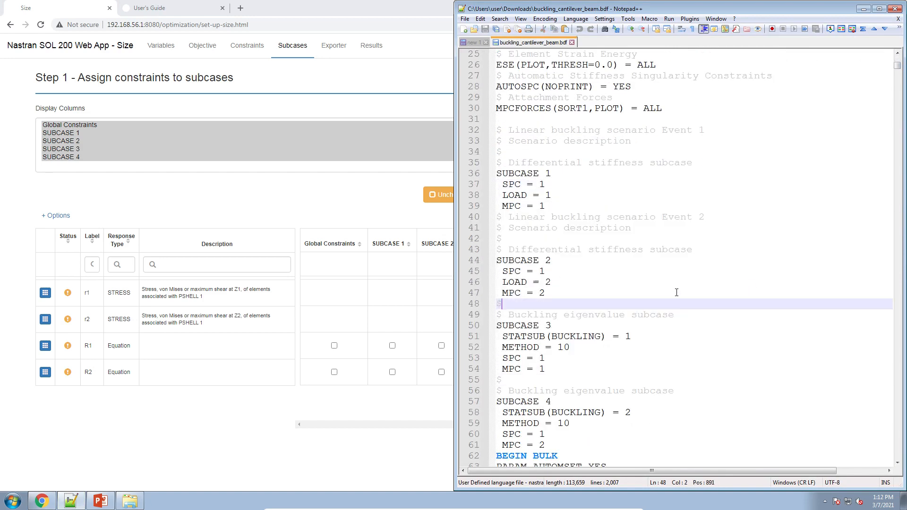
pyautogui.click(533, 282)
pyautogui.moveTo(558, 308); pyautogui.dragTo(491, 173)
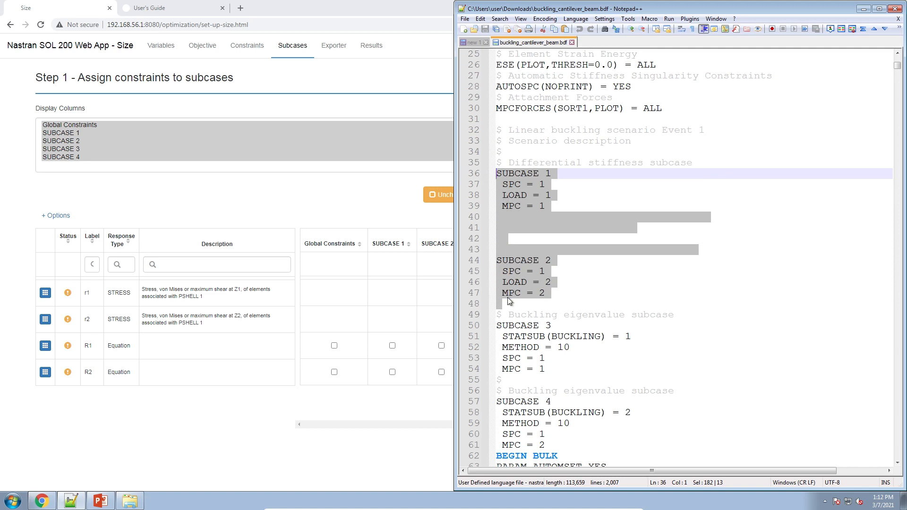
pyautogui.scroll(-2, 508, 296)
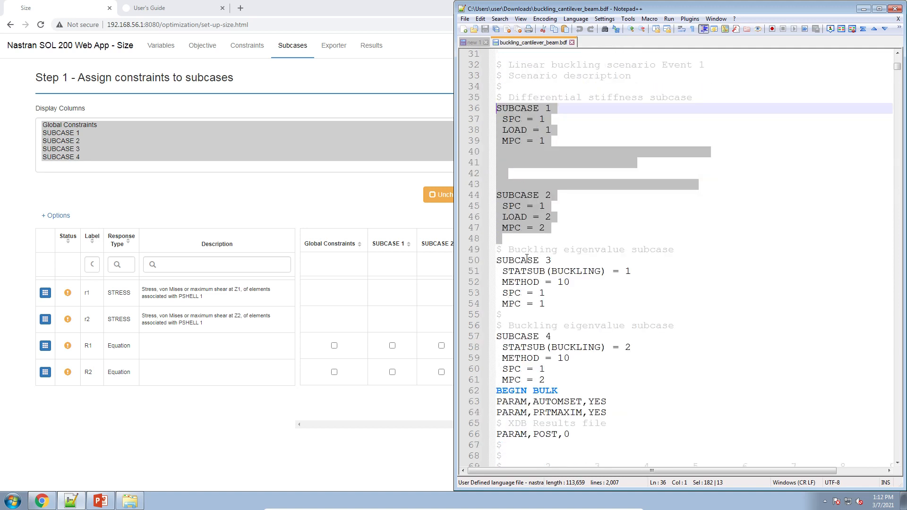
pyautogui.doubleClick(531, 279)
pyautogui.doubleClick(523, 271)
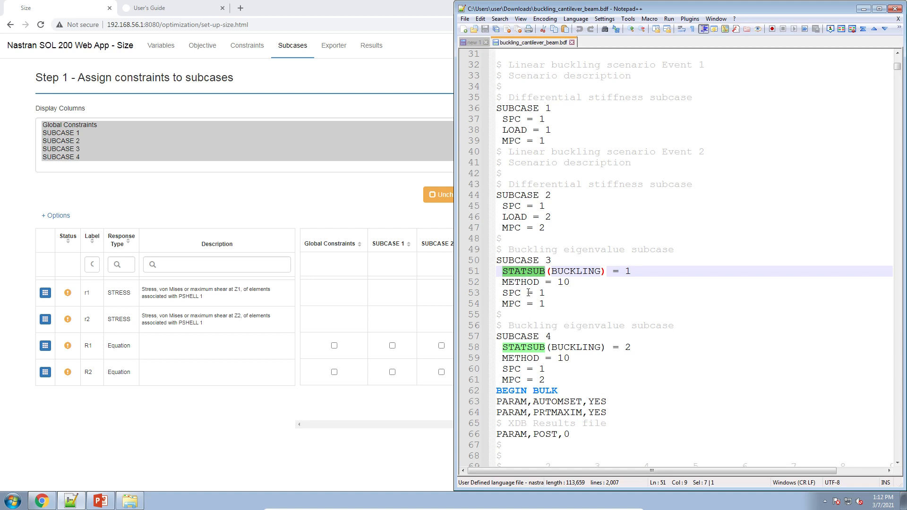
# - Switch back to Chrome and enable Multidisciplinary (MD) Optimization in the options for assigning constraints to subcases
pyautogui.click(375, 193)
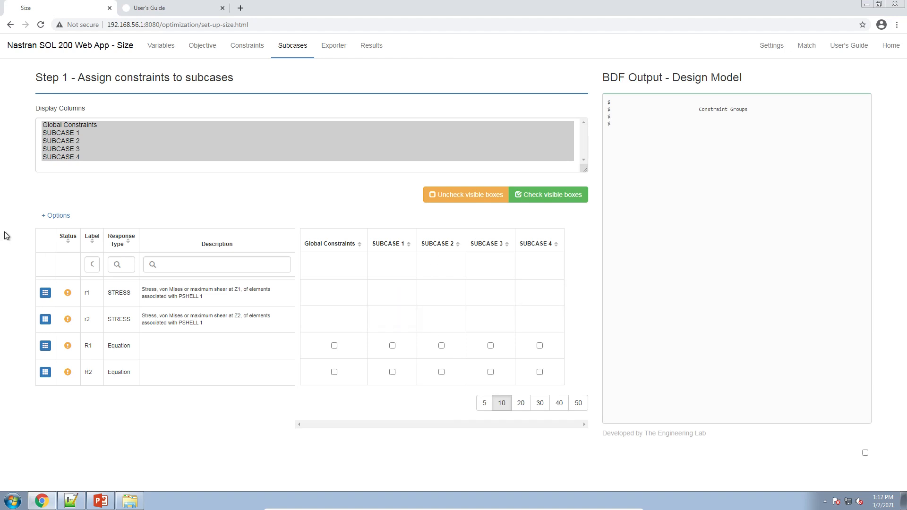
pyautogui.click(55, 215)
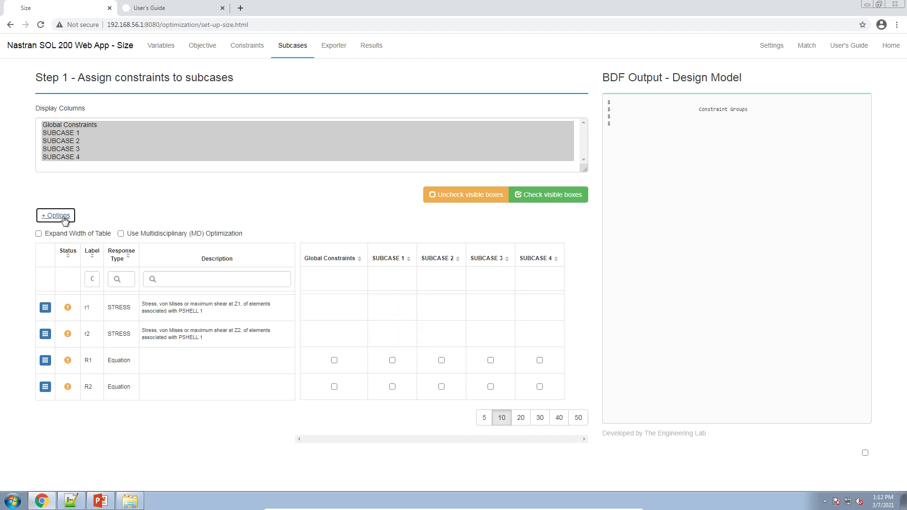
pyautogui.click(140, 236)
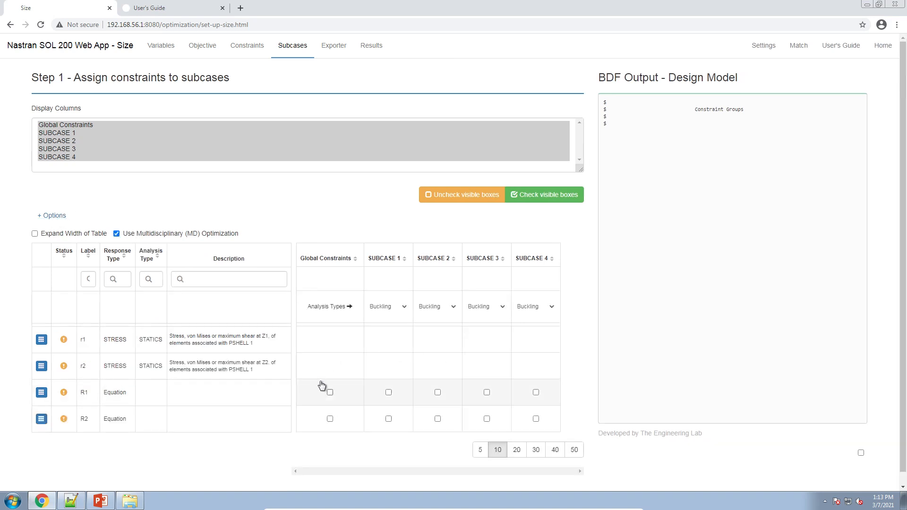
# - Set the analysis type of SUBCASE 1 and SUBCASE 2 to Statics
pyautogui.scroll(-1, 372, 308)
pyautogui.click(406, 295)
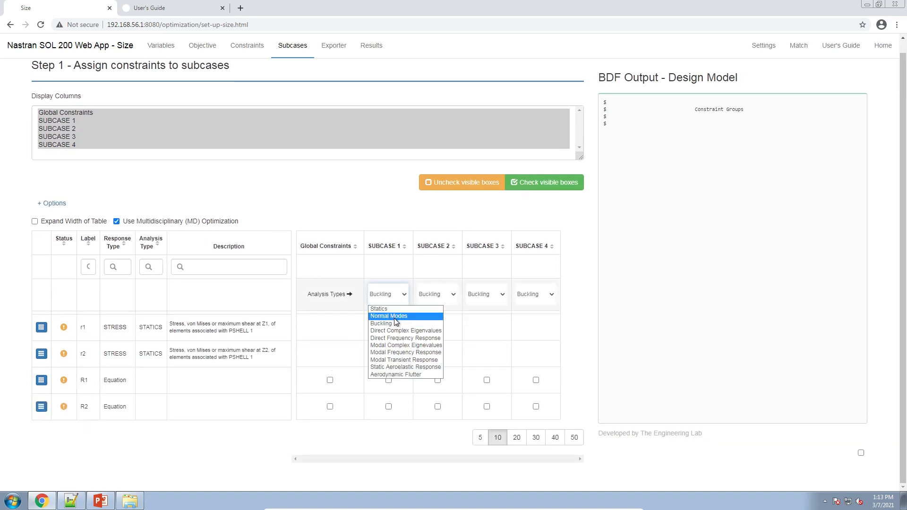
pyautogui.click(397, 309)
pyautogui.click(431, 296)
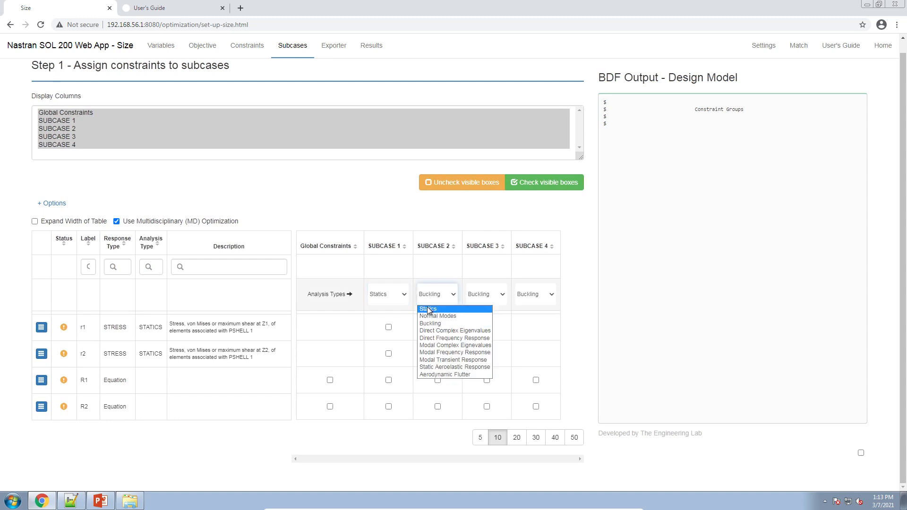
pyautogui.click(428, 310)
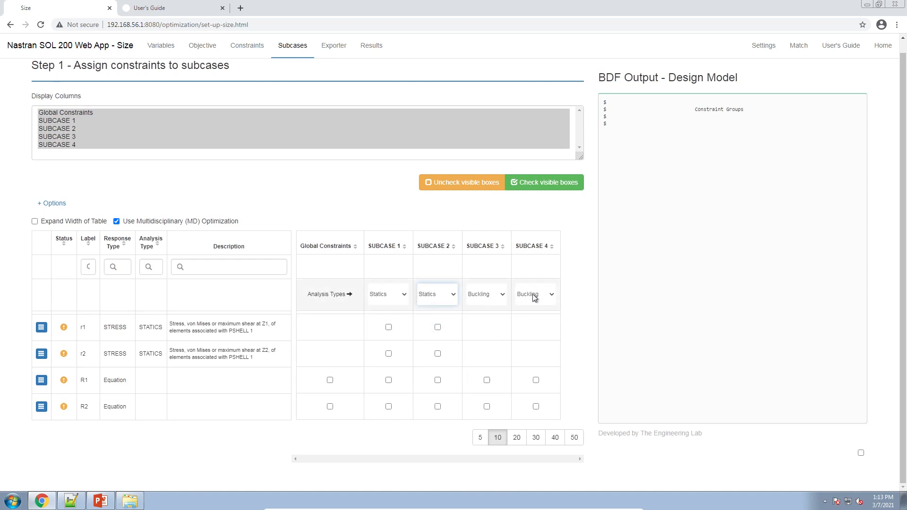
# - Assign the stress constraints r1 and r2 to SUBCASE 1 and SUBCASE 2
pyautogui.click(395, 328)
pyautogui.click(396, 354)
pyautogui.click(444, 329)
pyautogui.click(445, 355)
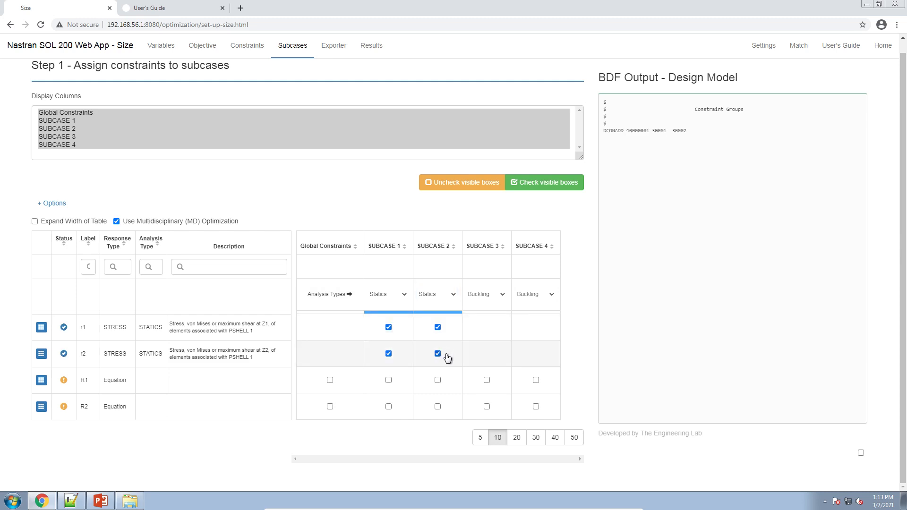
# - Assign the equation constraints R1 and R2 to SUBCASE 3 and SUBCASE 4
pyautogui.click(486, 380)
pyautogui.click(486, 407)
pyautogui.click(536, 380)
pyautogui.click(536, 406)
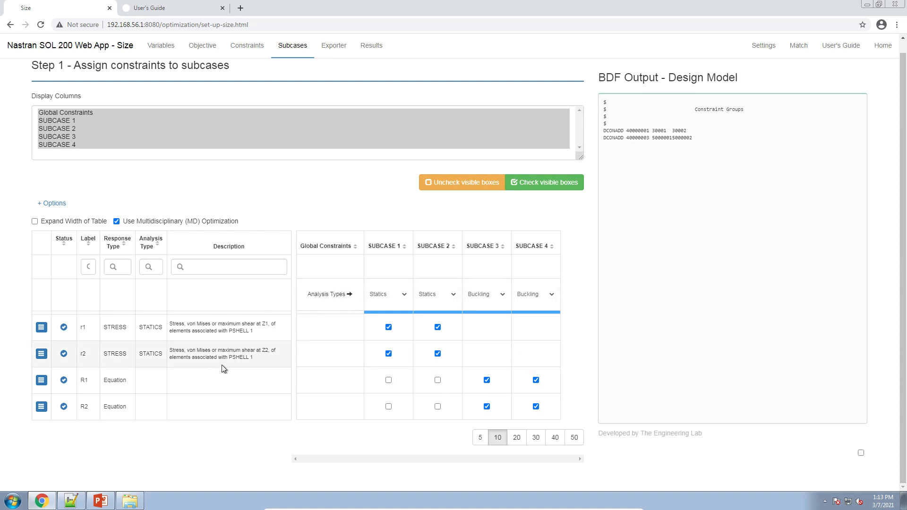
# - Compare the assignments with the subcase assignment slide in PowerPoint, and view the Configure Settings slide
pyautogui.scroll(1, 224, 368)
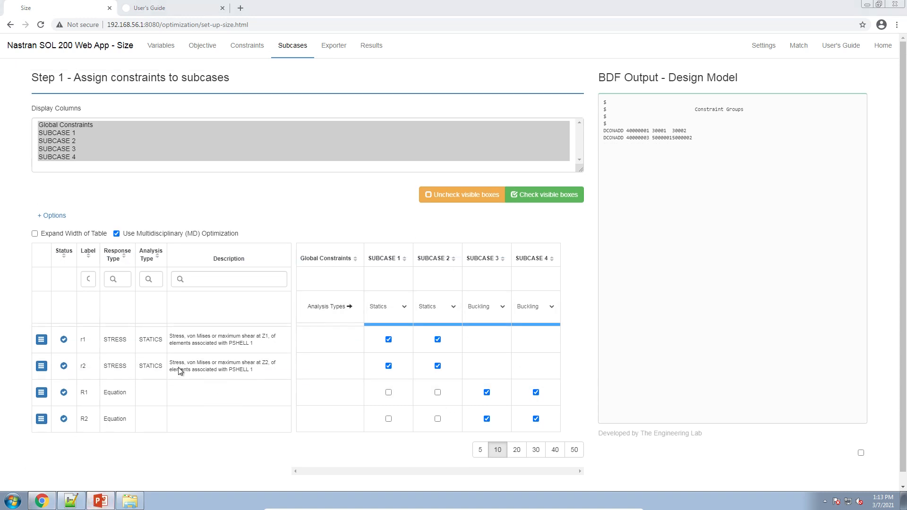
pyautogui.hotkey('alt', 'Tab')
pyautogui.scroll(-3, 94, 403)
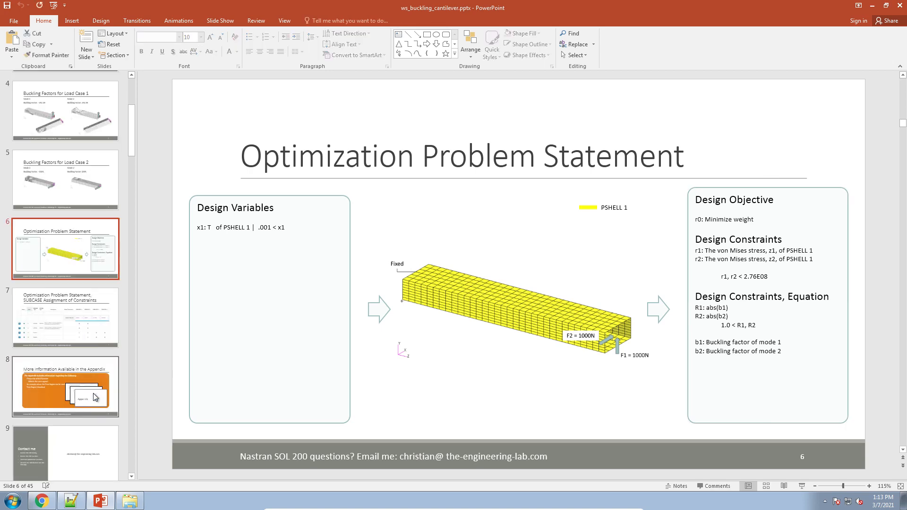
pyautogui.click(97, 345)
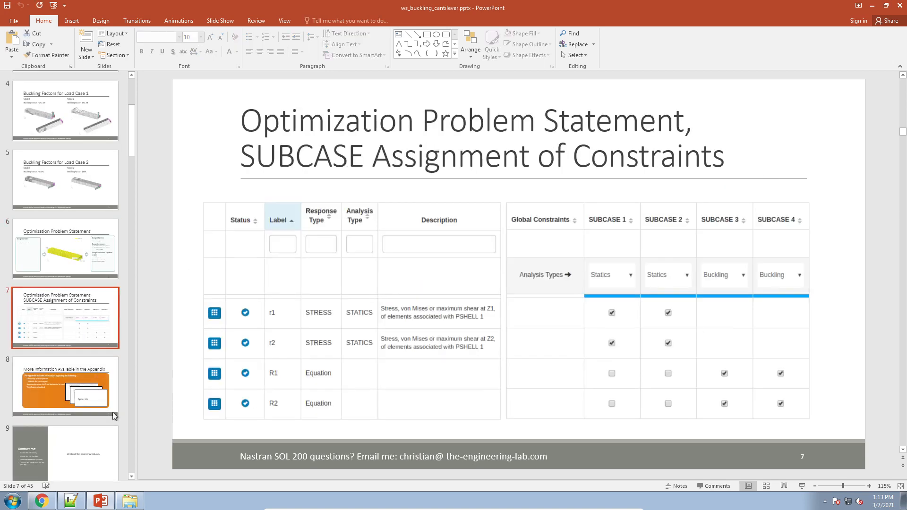
pyautogui.scroll(-10, 112, 412)
pyautogui.scroll(-15, 67, 434)
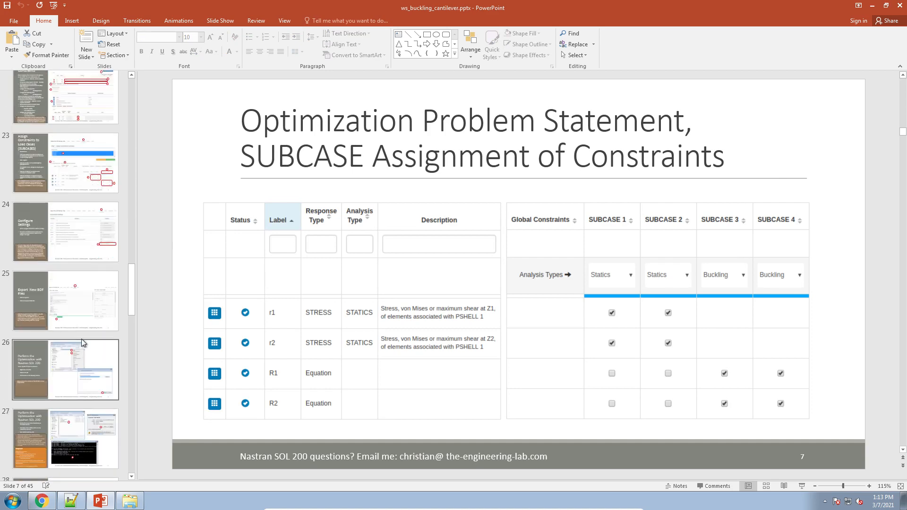
pyautogui.click(85, 262)
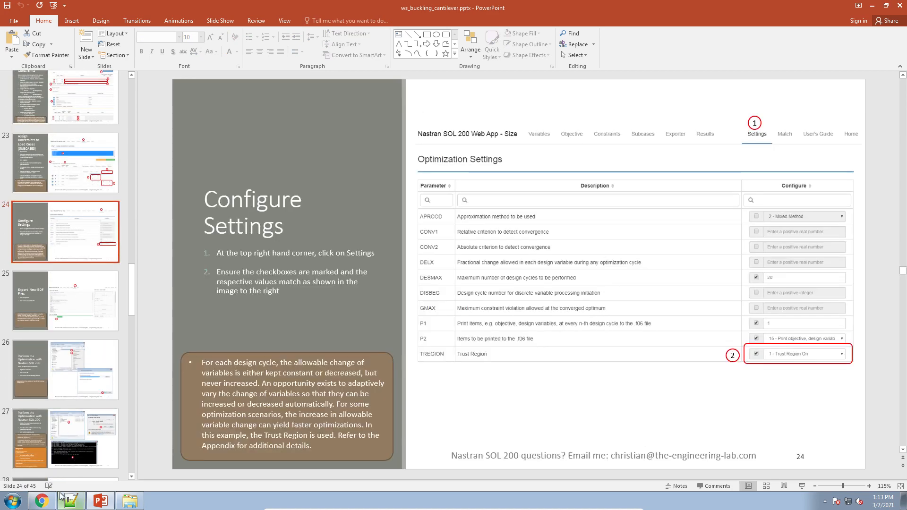
# - Return to Chrome and enable the TREGION parameter in the optimization settings with the value 1 - Trust Region On
pyautogui.click(43, 500)
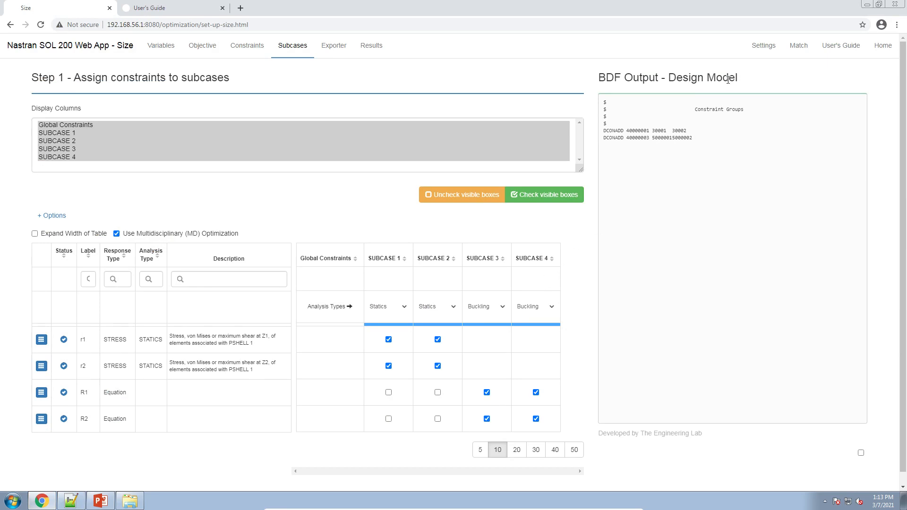
pyautogui.click(768, 46)
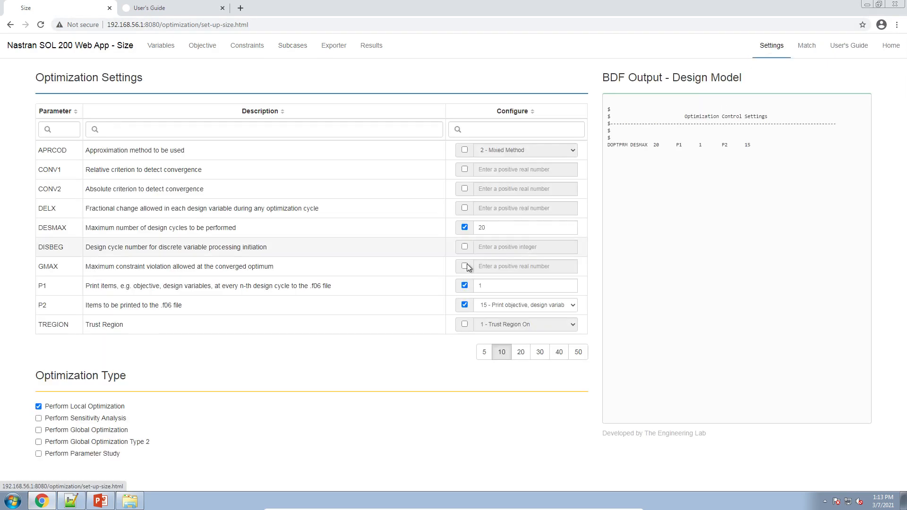
pyautogui.click(465, 325)
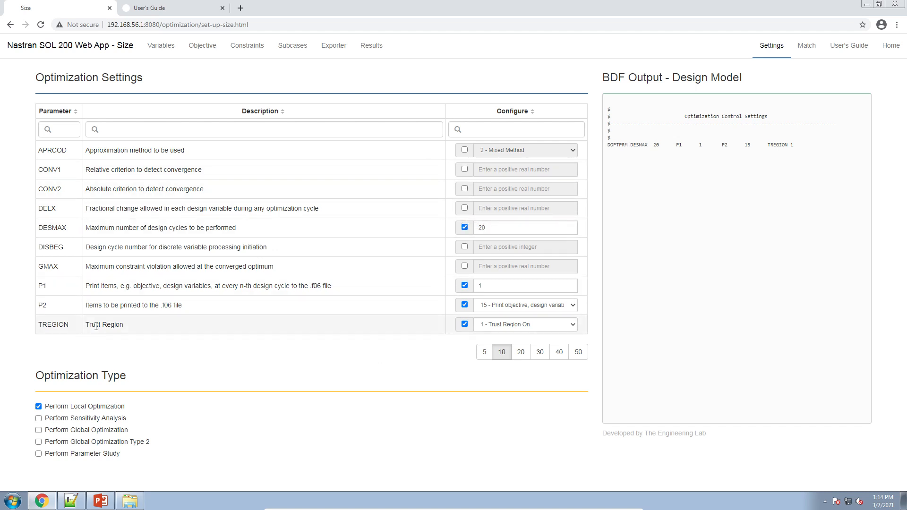
pyautogui.moveTo(86, 325); pyautogui.dragTo(125, 325)
# - Download the BDF files from the exporter and extract nastran_working_directory.zip in the Downloads folder
pyautogui.click(326, 50)
pyautogui.click(178, 369)
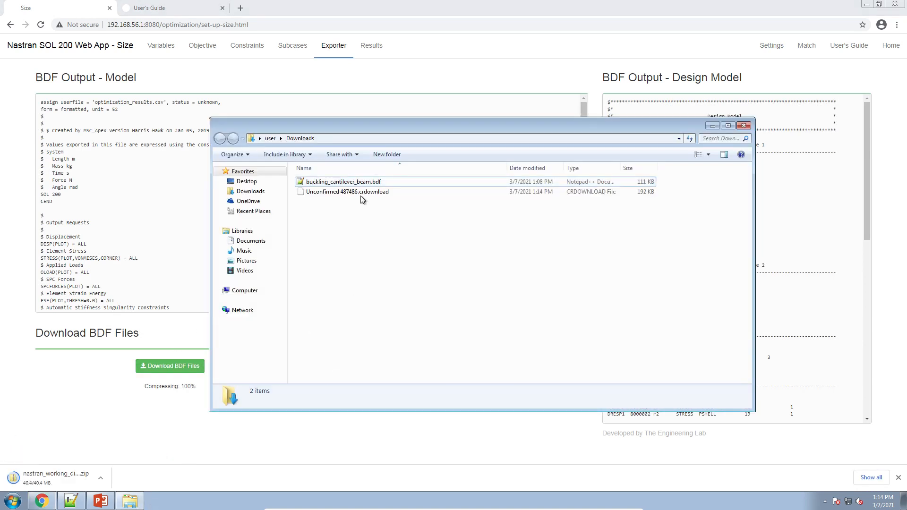
pyautogui.click(361, 194)
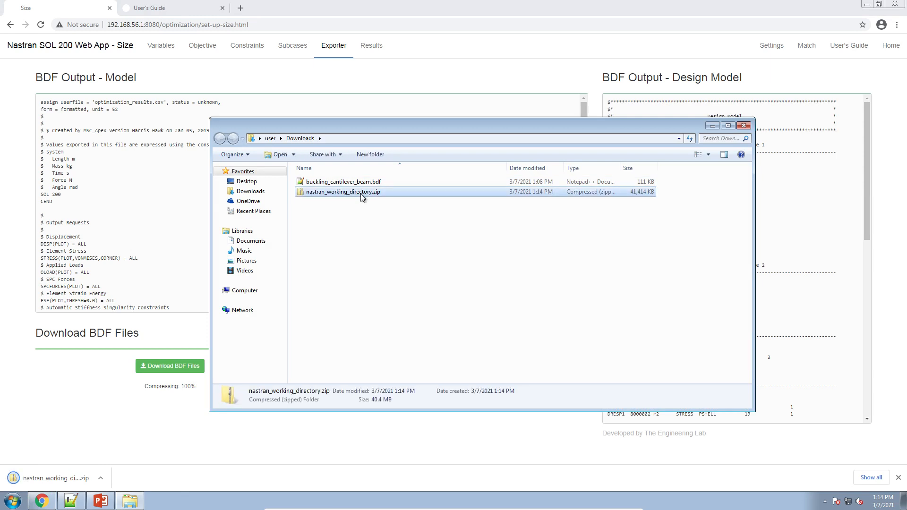
pyautogui.rightClick(361, 194)
pyautogui.click(399, 231)
pyautogui.click(541, 340)
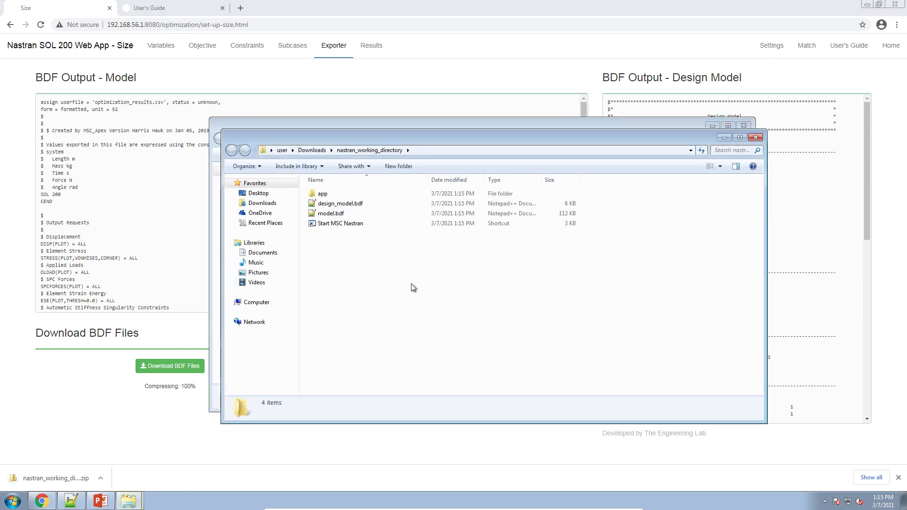
# - Open model.bdf from the extracted folder in Notepad++ and examine the SOL 200 statement and the DESOBJ(MIN) objective entry
pyautogui.doubleClick(371, 214)
pyautogui.click(479, 260)
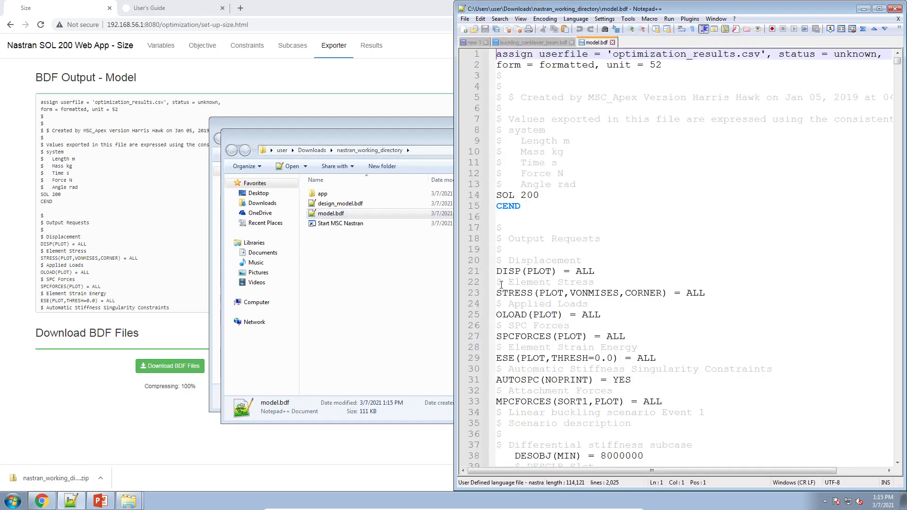
pyautogui.scroll(-4, 623, 274)
pyautogui.scroll(4, 595, 246)
pyautogui.tripleClick(533, 197)
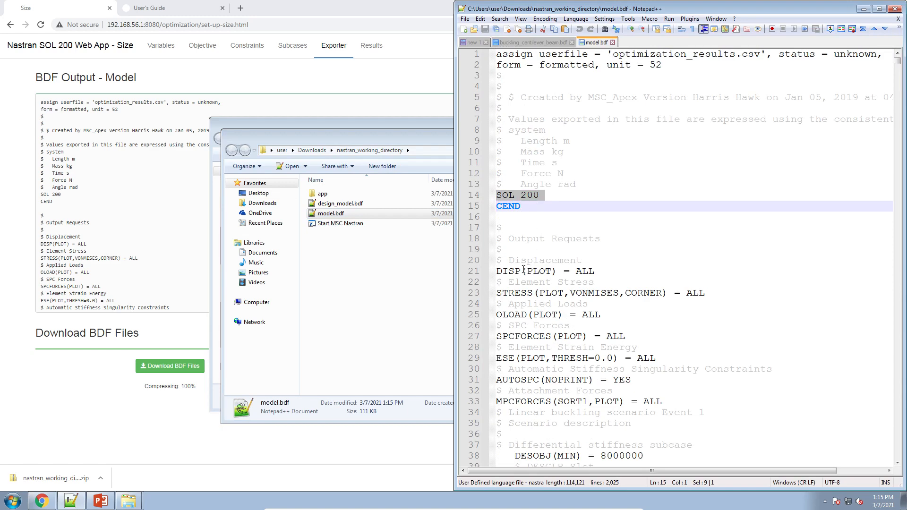
pyautogui.scroll(-6, 525, 270)
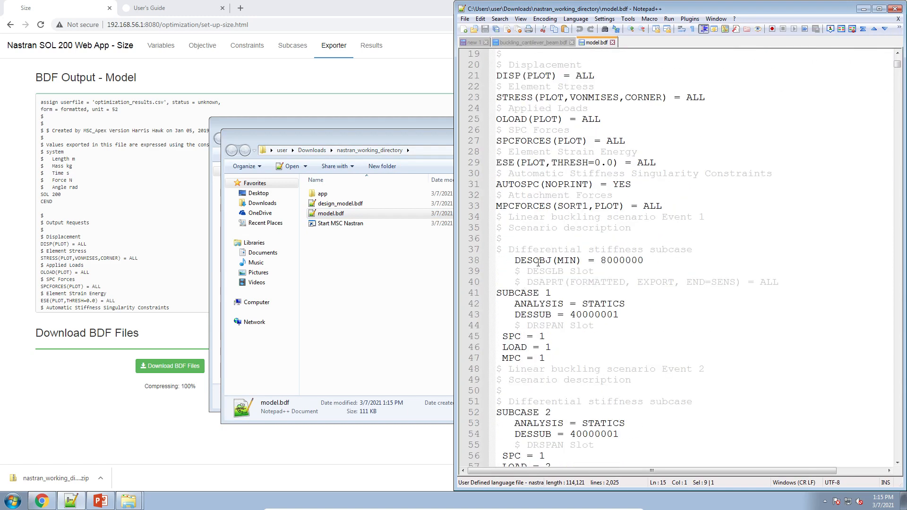
pyautogui.tripleClick(537, 261)
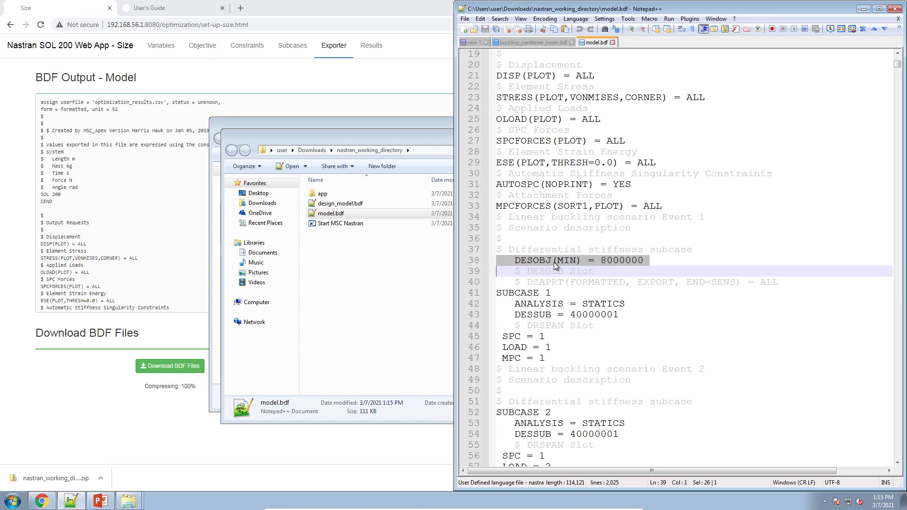
pyautogui.doubleClick(528, 262)
pyautogui.doubleClick(608, 262)
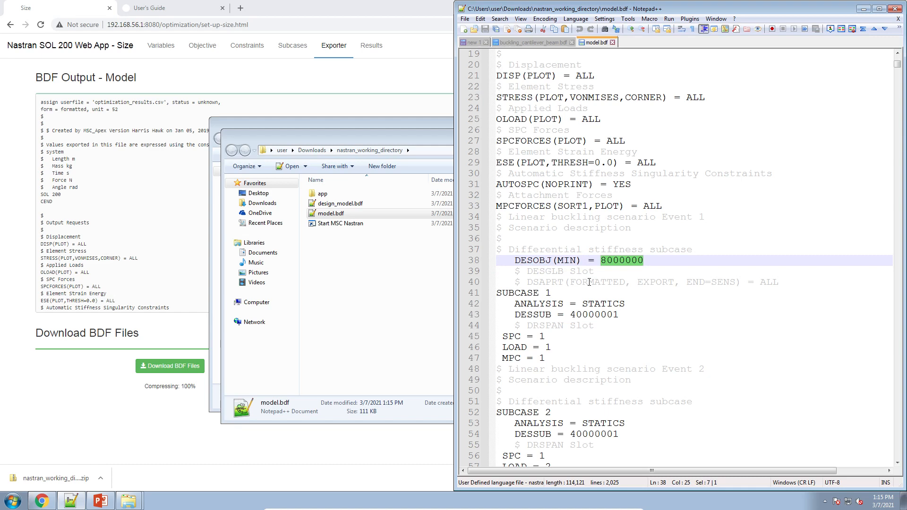
pyautogui.click(610, 260)
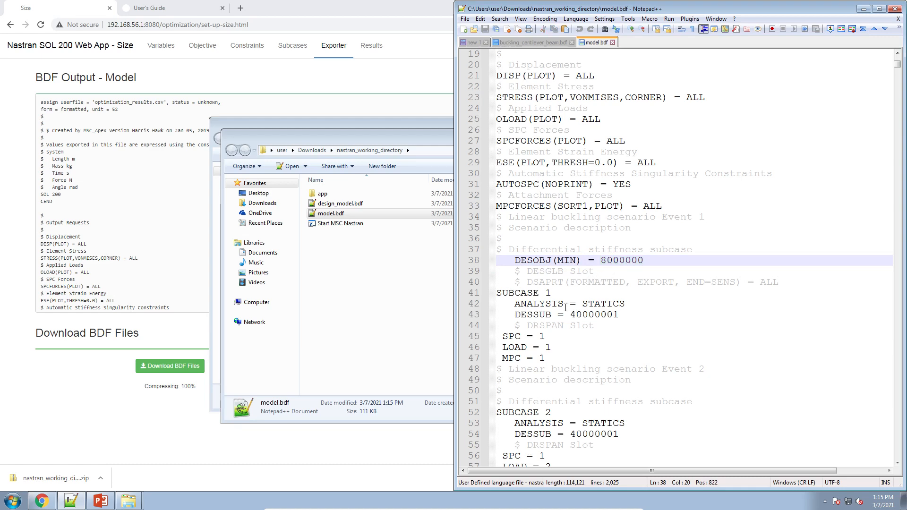
# - Examine the ANALYSIS and DESSUB entries of subcases 1 to 4 in model.bdf
pyautogui.tripleClick(564, 305)
pyautogui.doubleClick(552, 302)
pyautogui.scroll(-2, 552, 302)
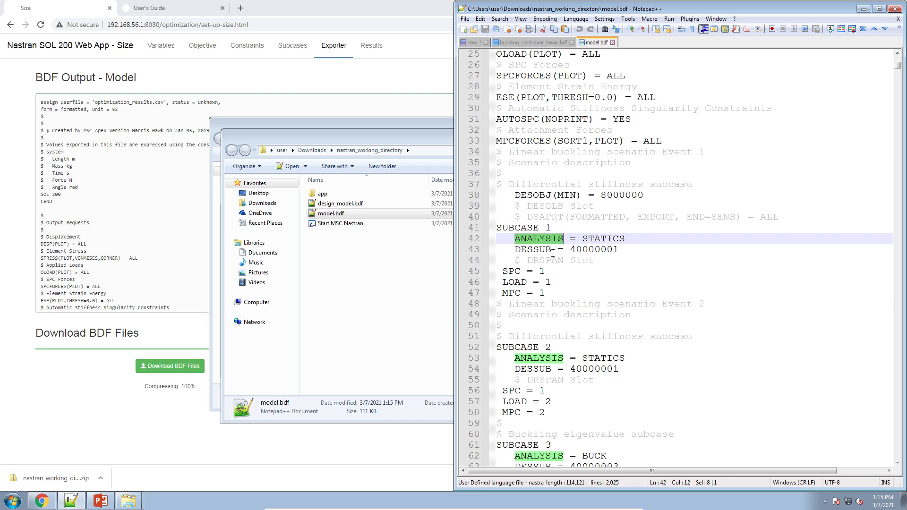
pyautogui.doubleClick(601, 359)
pyautogui.scroll(-3, 601, 358)
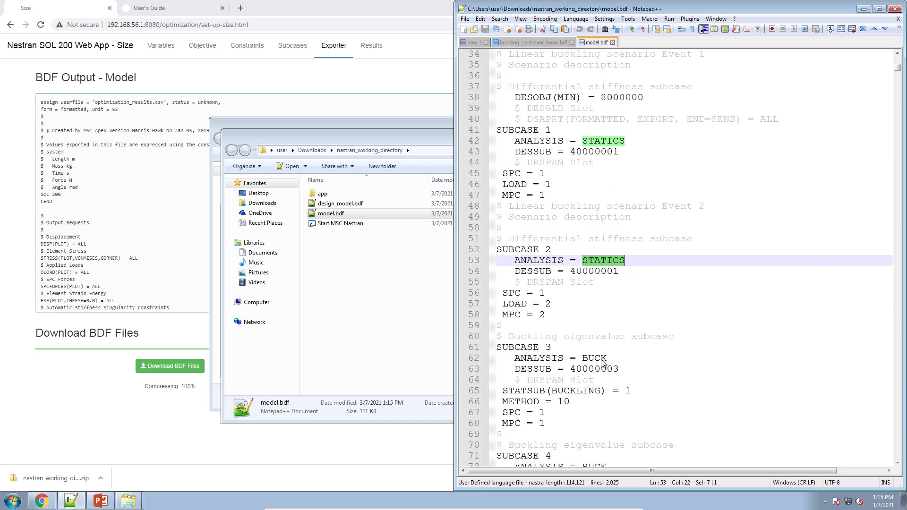
pyautogui.click(600, 349)
pyautogui.doubleClick(600, 349)
pyautogui.scroll(-3, 600, 348)
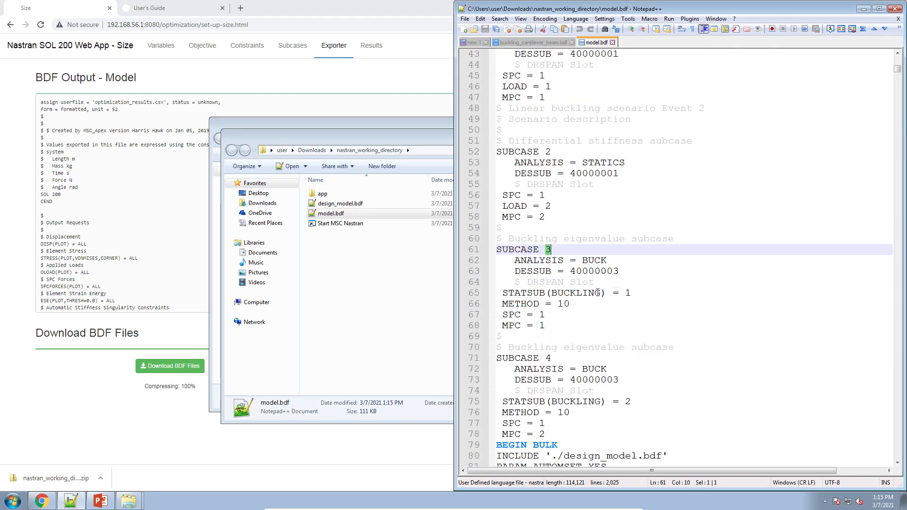
pyautogui.click(604, 362)
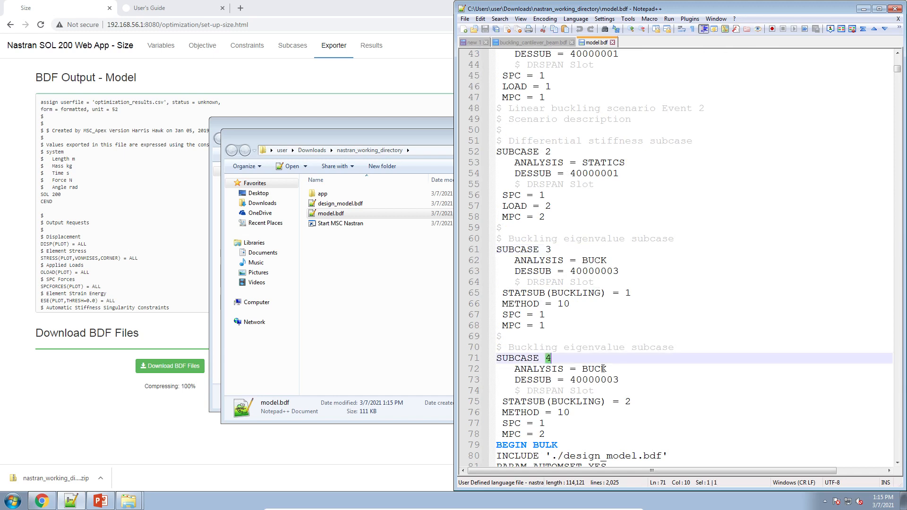
# - Check the buckling analysis type and the DESSUB assignment of subcases 3 and 4 in model.bdf
pyautogui.doubleClick(603, 369)
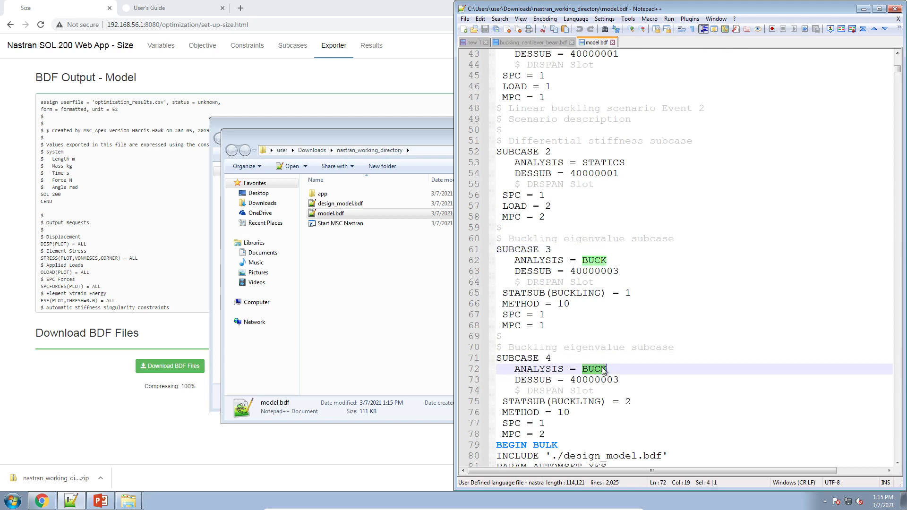
pyautogui.tripleClick(524, 271)
pyautogui.doubleClick(524, 272)
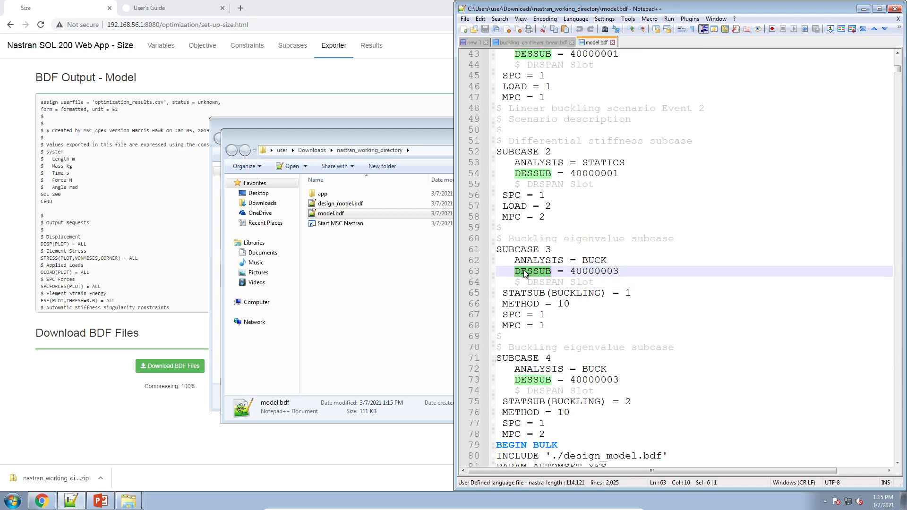
pyautogui.doubleClick(593, 271)
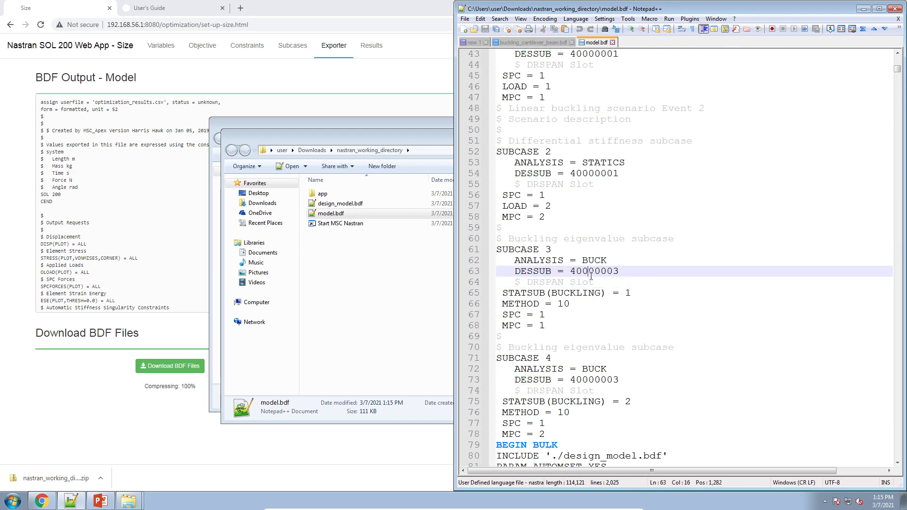
pyautogui.scroll(2, 581, 323)
# - Open design_model.bdf from the extracted folder and examine its design variable, objective, constraint, constraint group and optimization control entries
pyautogui.doubleClick(336, 204)
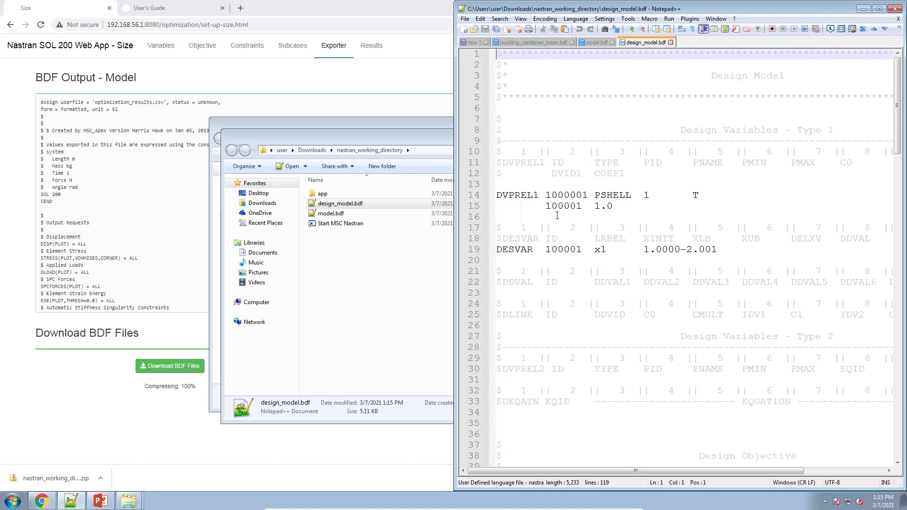
pyautogui.moveTo(557, 216); pyautogui.dragTo(496, 197)
pyautogui.tripleClick(529, 249)
pyautogui.scroll(-11, 539, 198)
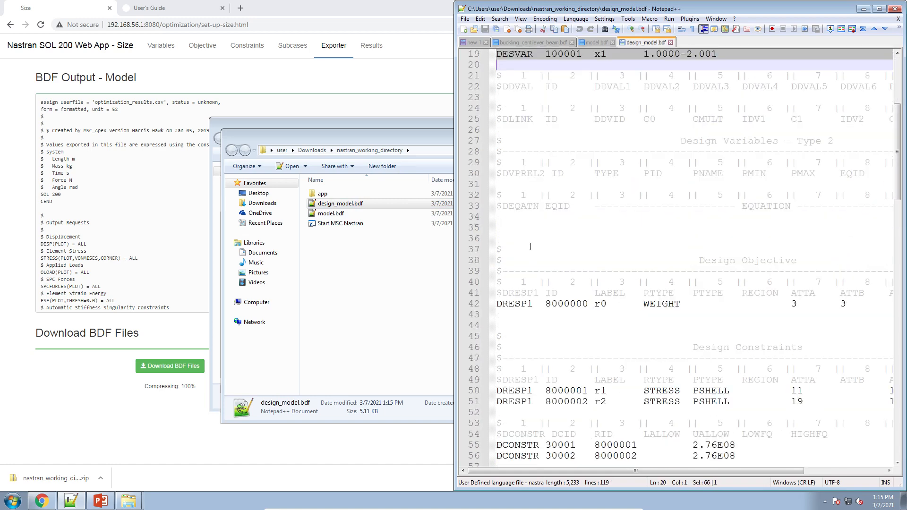
pyautogui.tripleClick(554, 144)
pyautogui.click(535, 240)
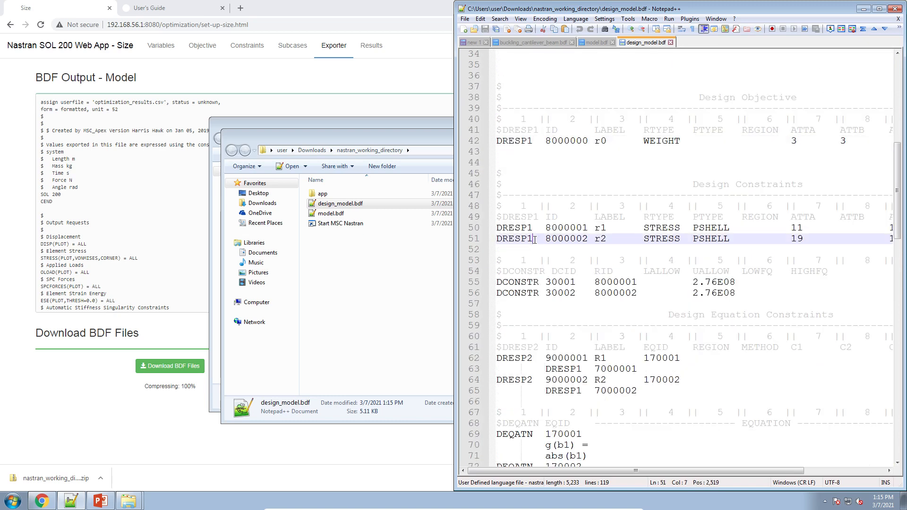
pyautogui.moveTo(539, 218); pyautogui.dragTo(581, 359)
pyautogui.scroll(-18, 580, 349)
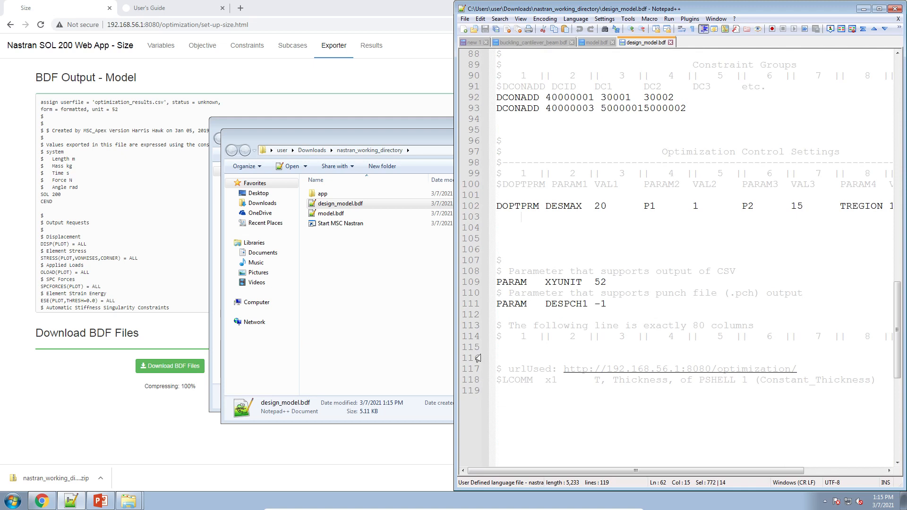
# - Run the optimization with the Start MSC Nastran shortcut in nastran_working_directory and keep the folder in view
pyautogui.click(256, 262)
pyautogui.click(231, 150)
pyautogui.doubleClick(333, 223)
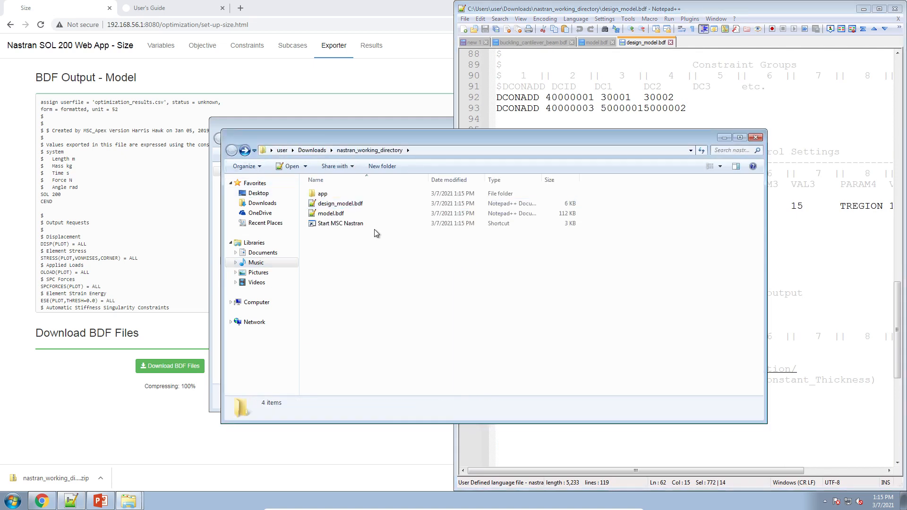
pyautogui.click(477, 261)
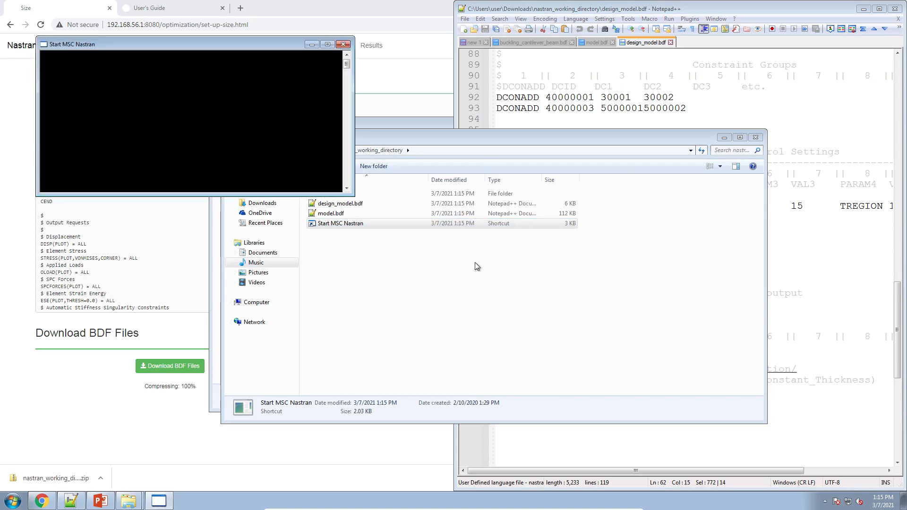
pyautogui.moveTo(422, 142); pyautogui.dragTo(362, 152)
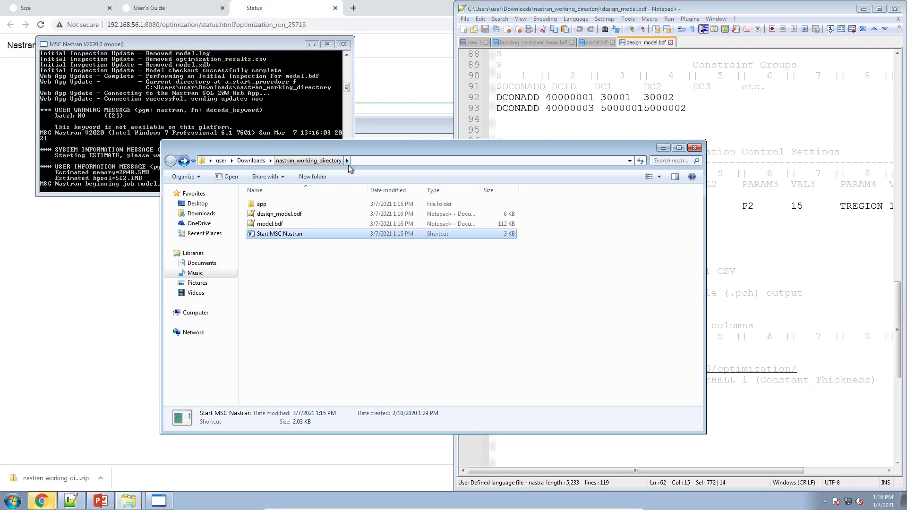
pyautogui.click(338, 325)
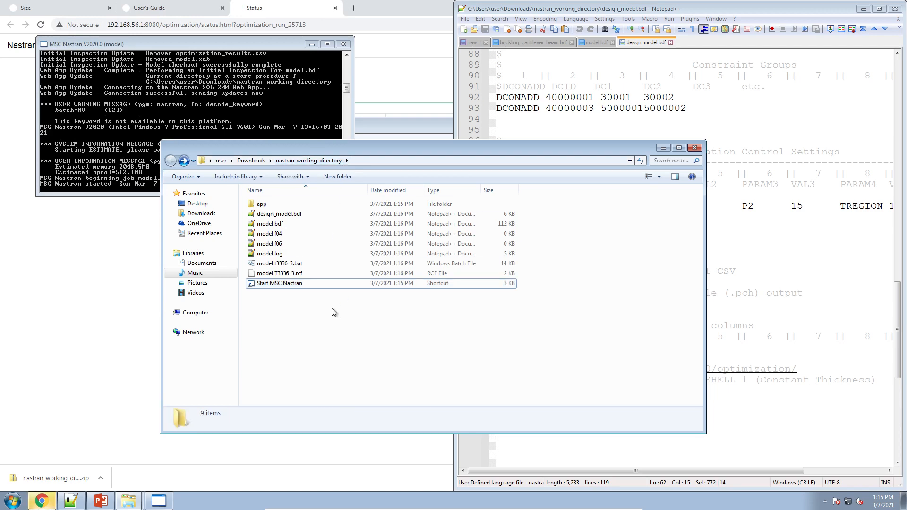
# - Monitor the design cycle of model.bdf on the Status page alongside the output files in nastran_working_directory
pyautogui.click(379, 27)
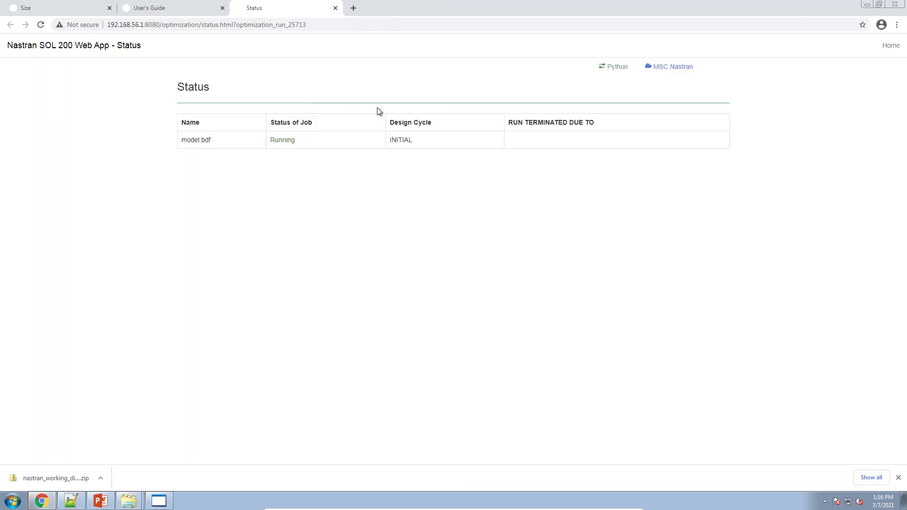
pyautogui.moveTo(389, 140); pyautogui.dragTo(409, 140)
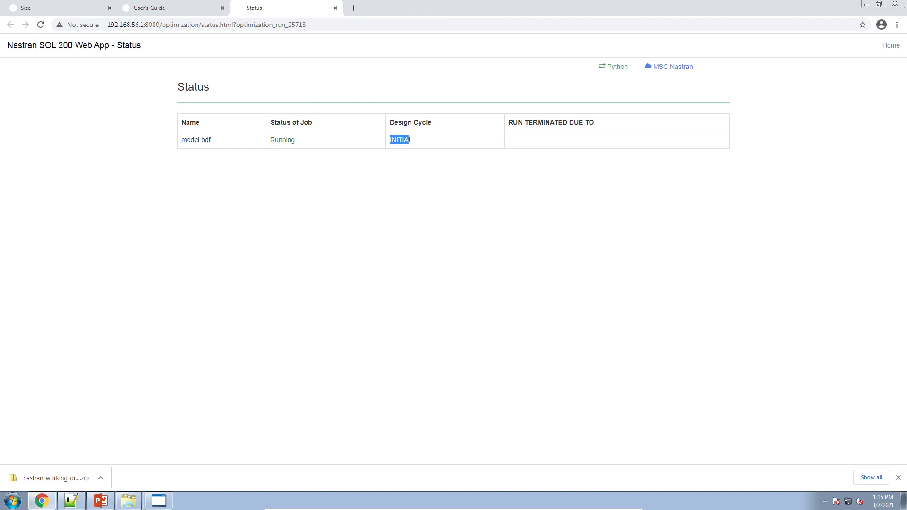
pyautogui.click(129, 500)
pyautogui.click(127, 485)
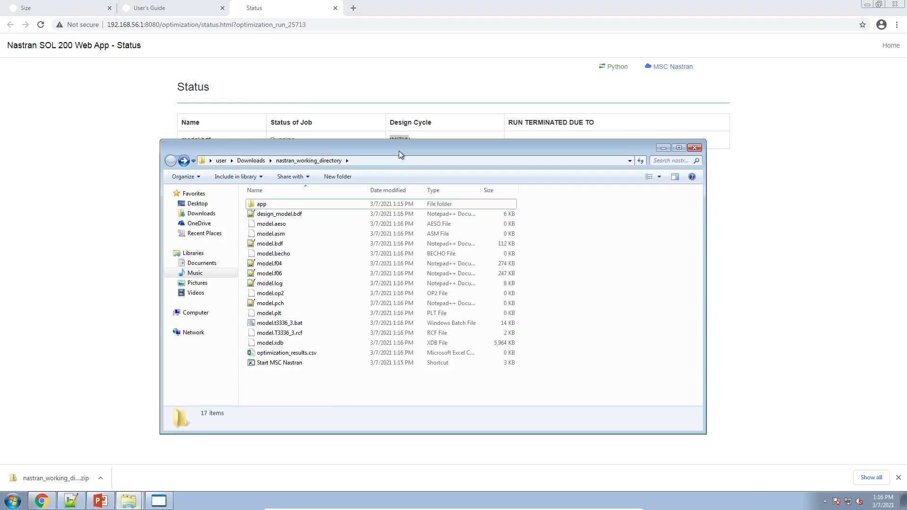
pyautogui.moveTo(398, 153); pyautogui.dragTo(478, 266)
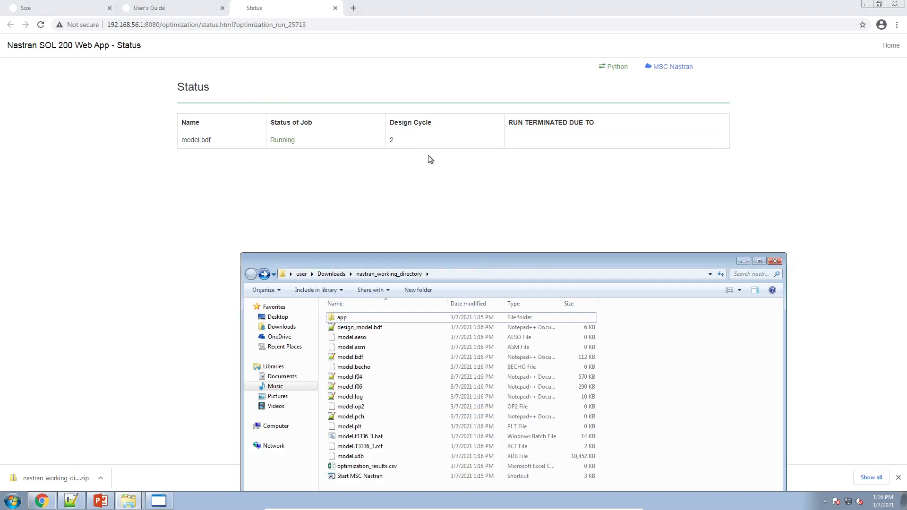
pyautogui.click(434, 163)
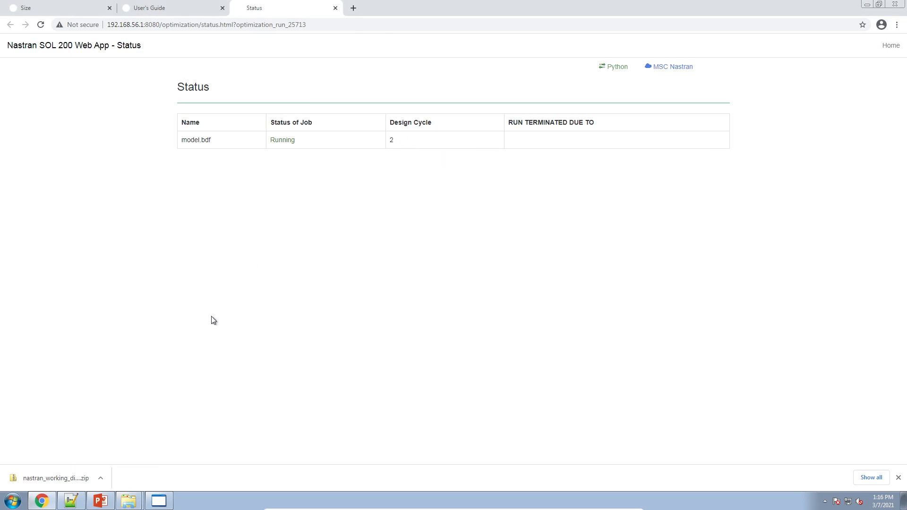
# - Skim the workshop slides in PowerPoint, then return to the Size page in Chrome and review the weight objective
pyautogui.click(101, 500)
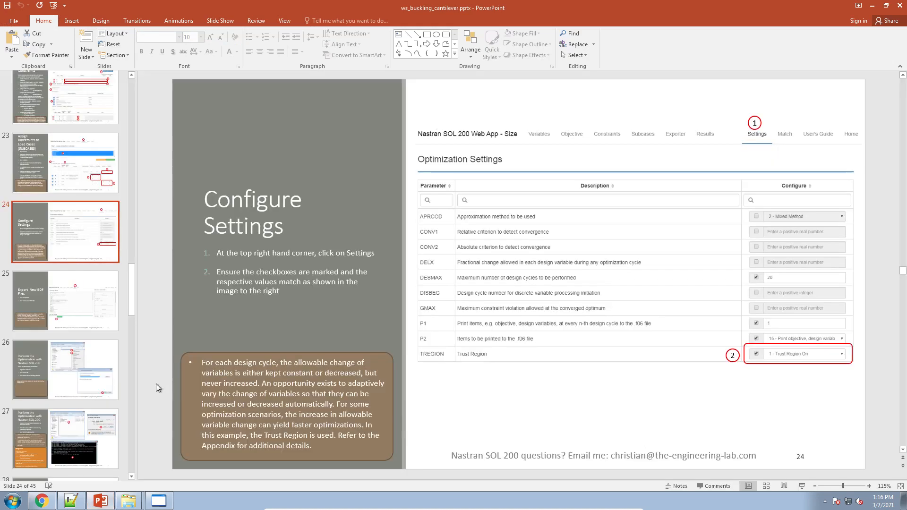
pyautogui.scroll(9, 110, 395)
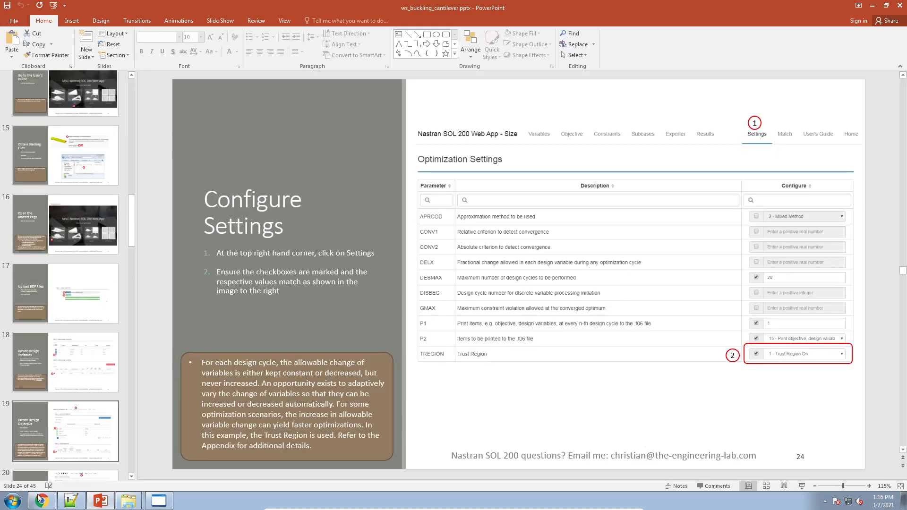
pyautogui.click(40, 499)
pyautogui.click(29, 10)
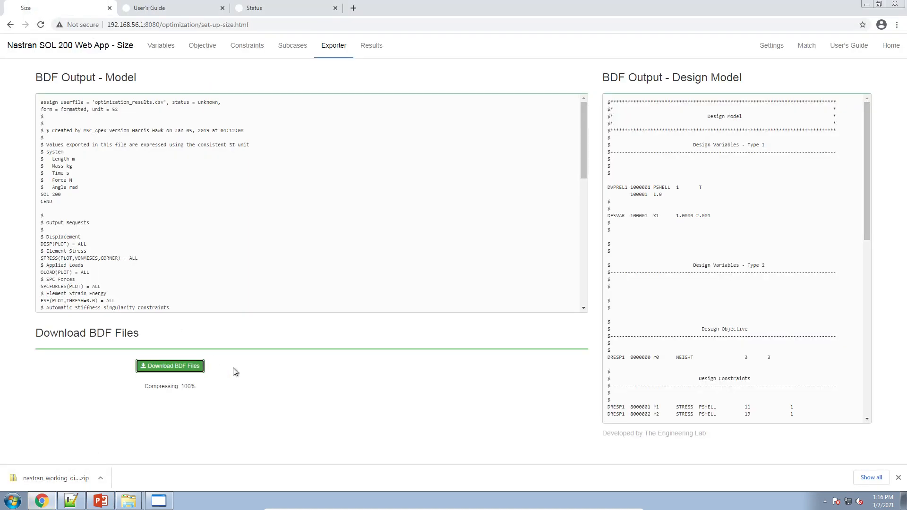
pyautogui.click(206, 44)
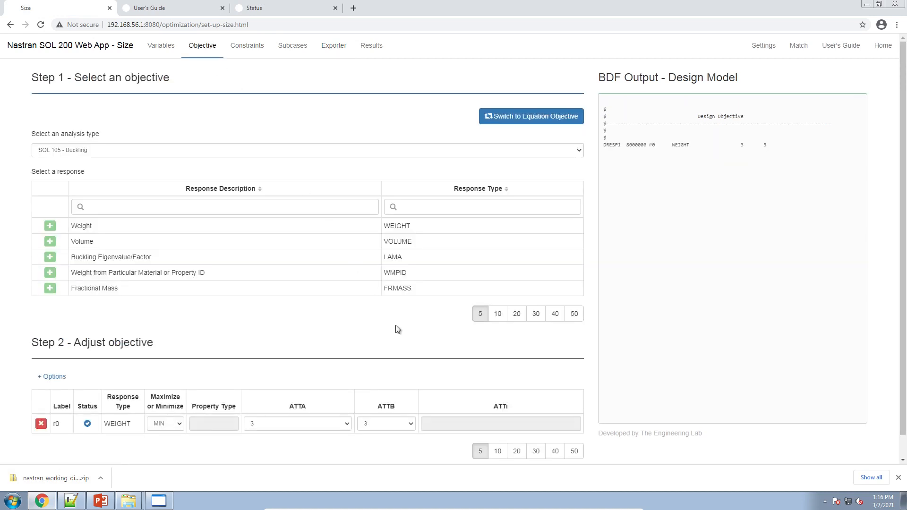
pyautogui.click(899, 478)
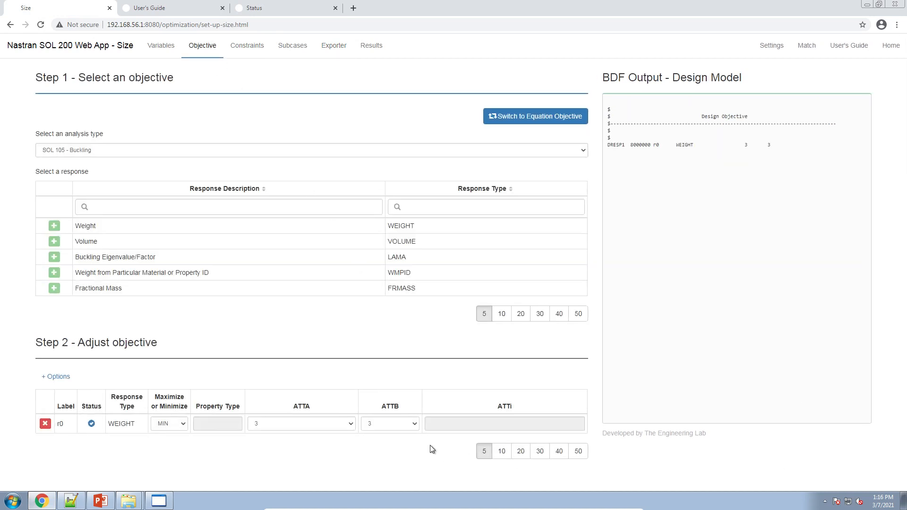
# - Introduce an error in equation constraint R2 by extending its expression to abs(b2) +
pyautogui.click(236, 45)
pyautogui.scroll(-5, 208, 392)
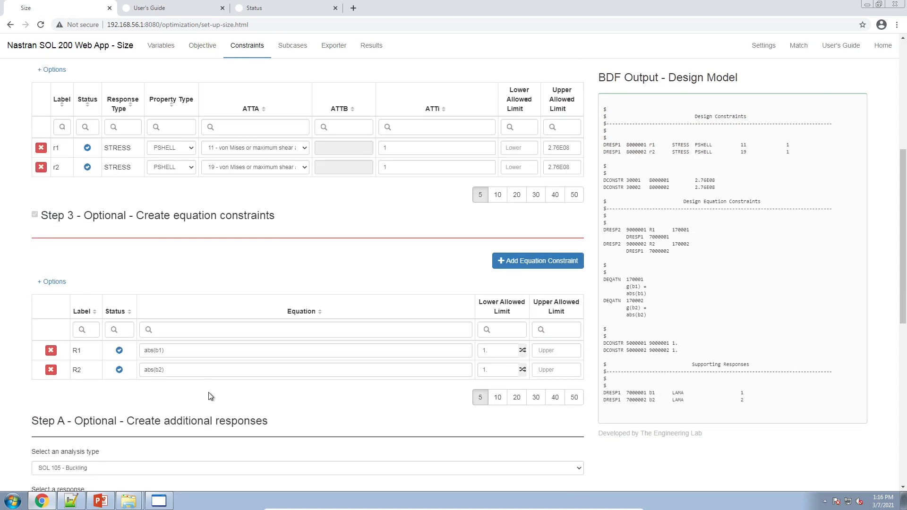
pyautogui.click(219, 370)
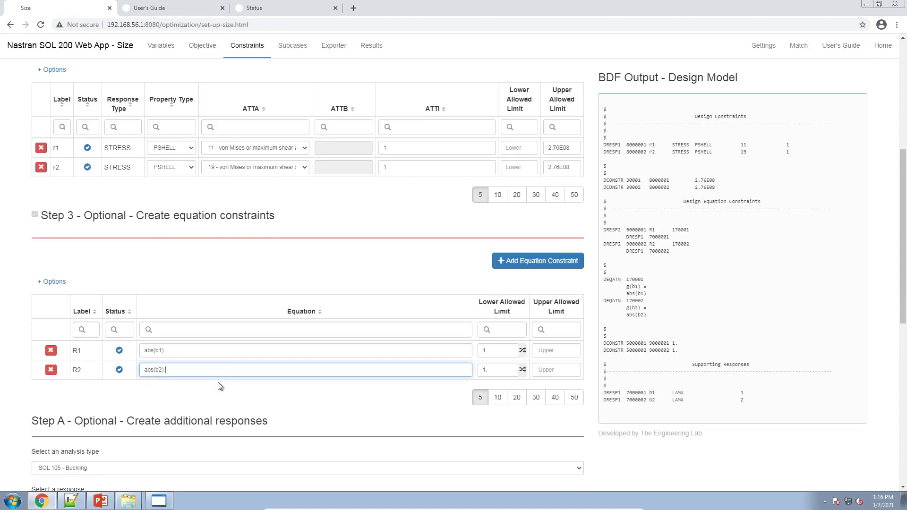
pyautogui.write('+')
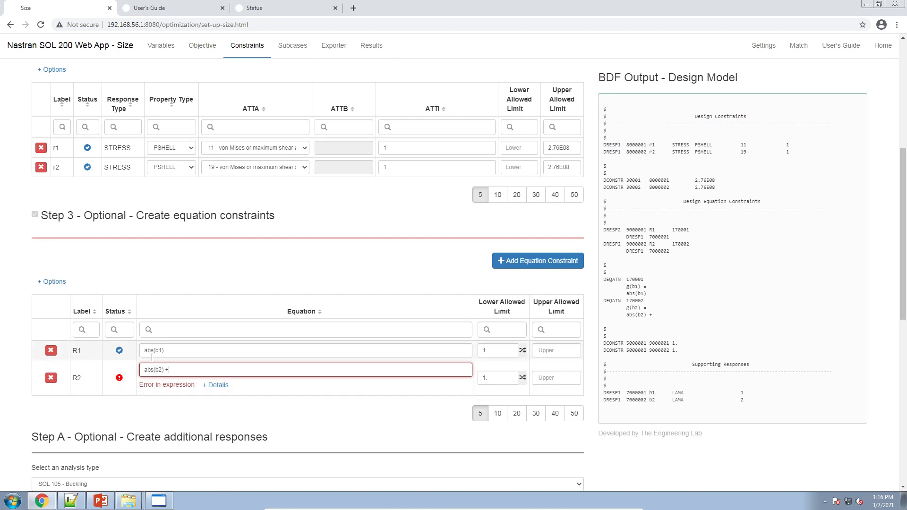
pyautogui.moveTo(216, 420); pyautogui.dragTo(217, 422)
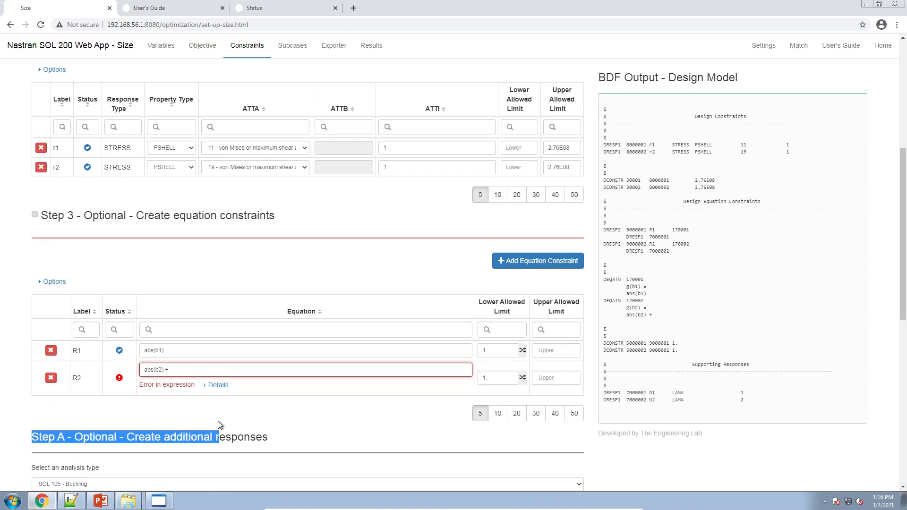
pyautogui.click(272, 271)
# - Check the exporter's error report and the constraint tables it refers to
pyautogui.click(334, 46)
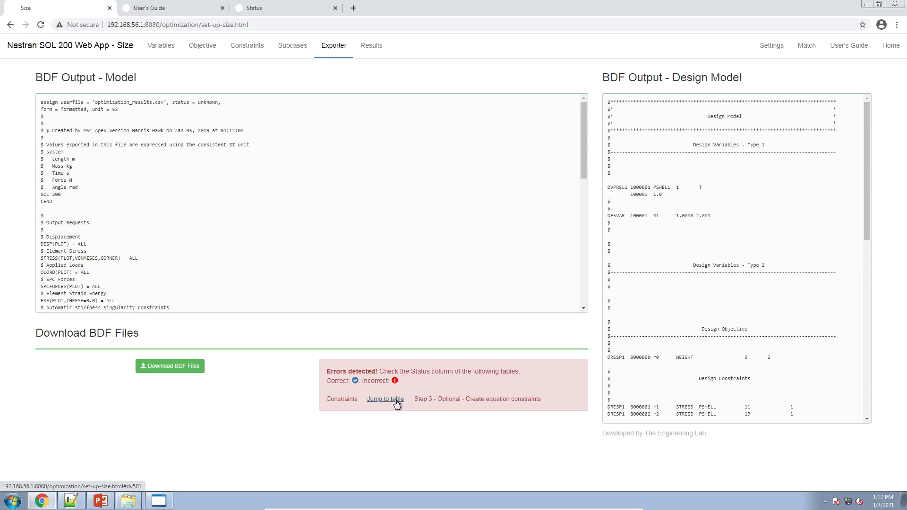
pyautogui.click(239, 45)
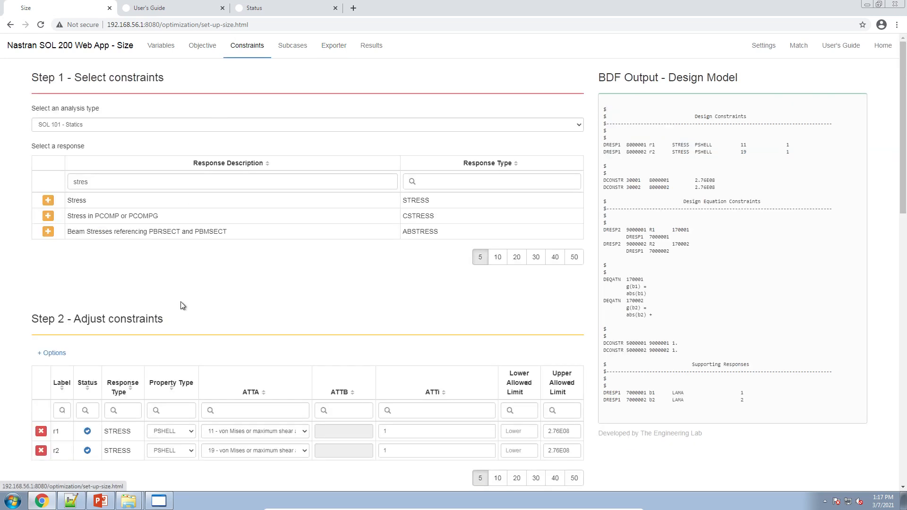
pyautogui.scroll(-6, 196, 369)
pyautogui.click(334, 45)
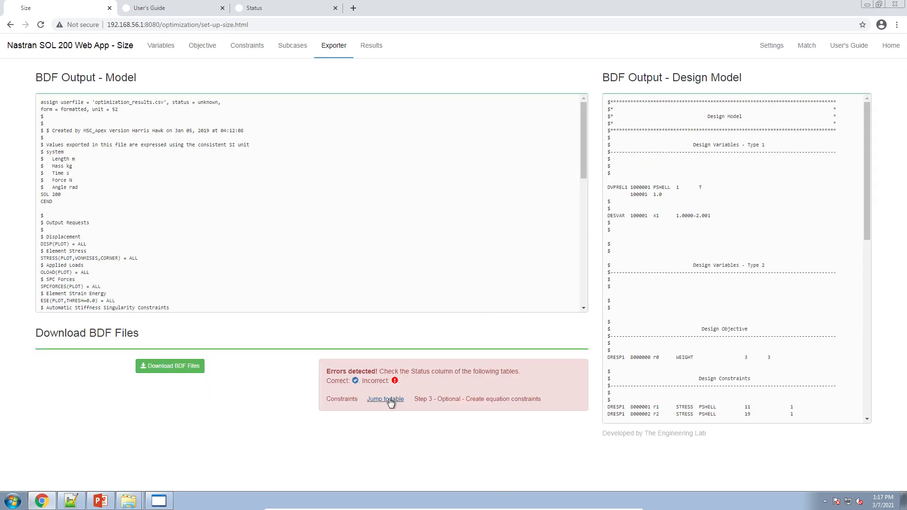
# - Jump from the exporter's error report to the equation constraints, restore R2 to abs(b2) and recheck the exporter
pyautogui.click(387, 399)
pyautogui.click(207, 221)
pyautogui.press('BackSpace')
pyautogui.press('BackSpace')
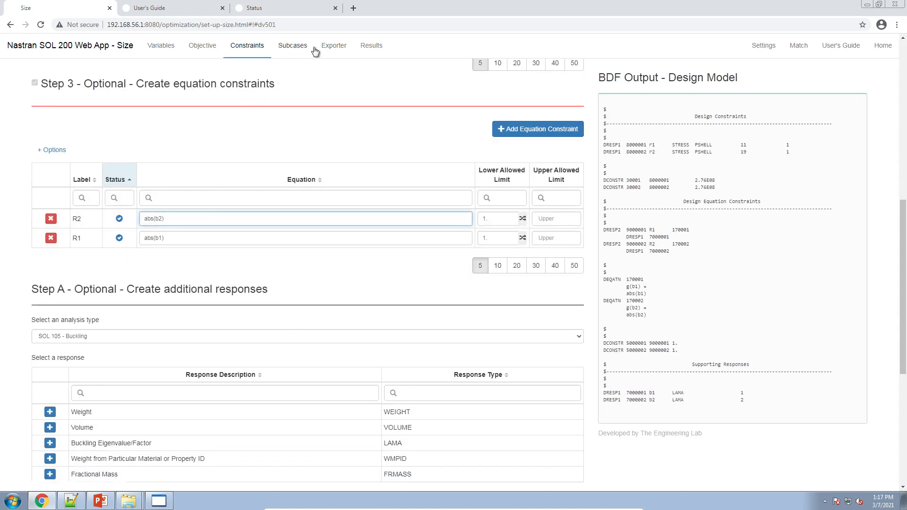
pyautogui.click(332, 45)
pyautogui.click(458, 362)
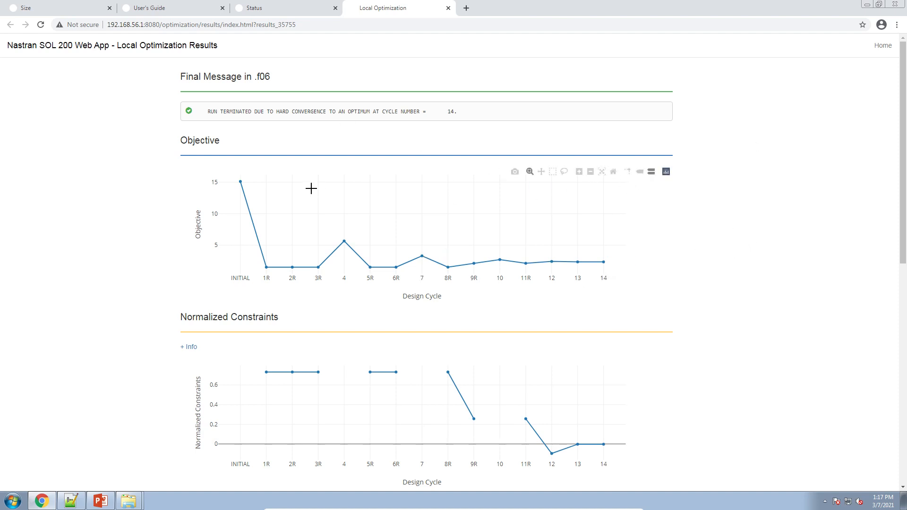
# - Examine the objective and normalized constraints plots in the local optimization results, including the final design cycle
pyautogui.doubleClick(207, 316)
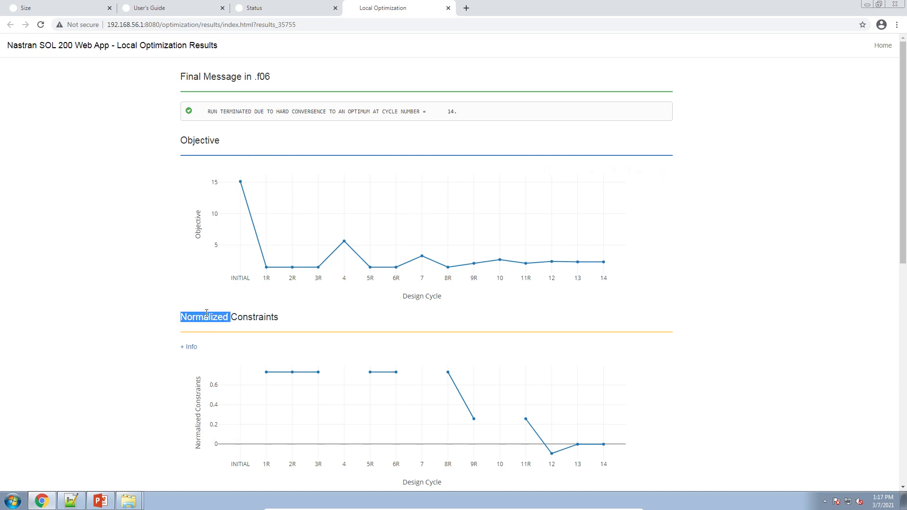
pyautogui.moveTo(233, 177)
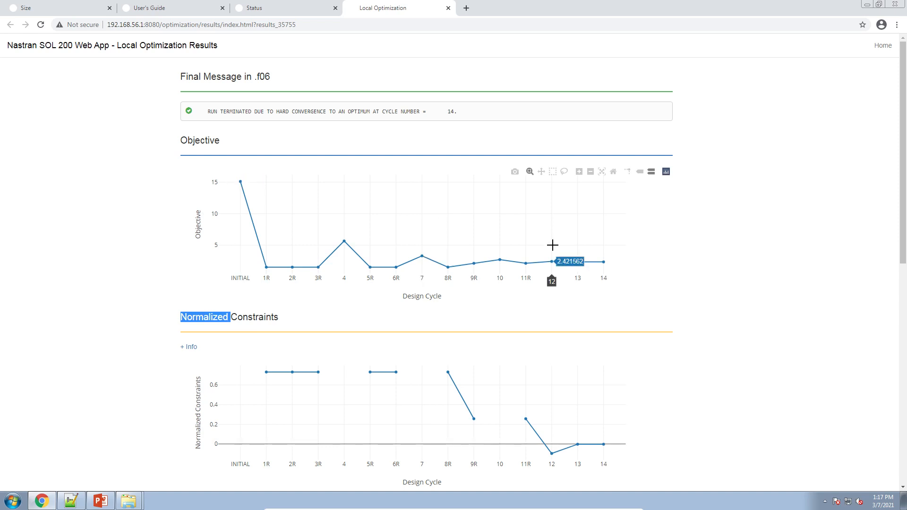
pyautogui.moveTo(602, 259)
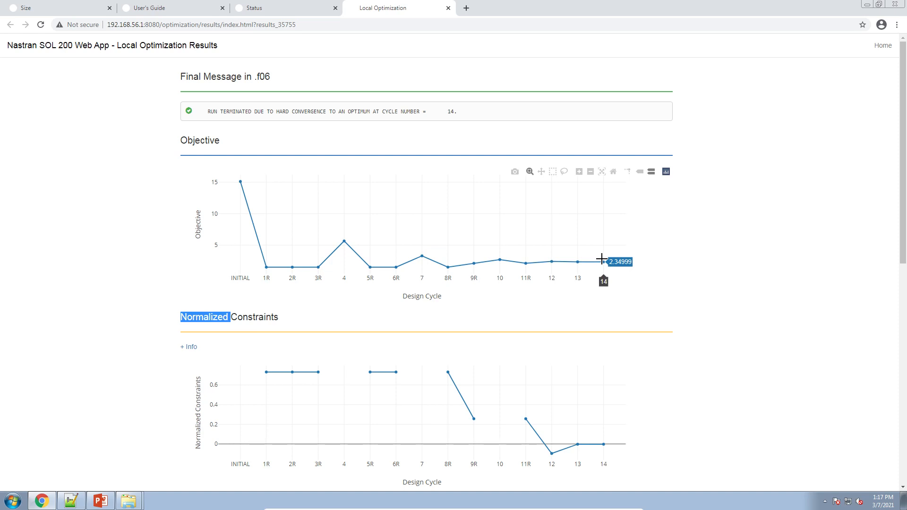
pyautogui.click(732, 447)
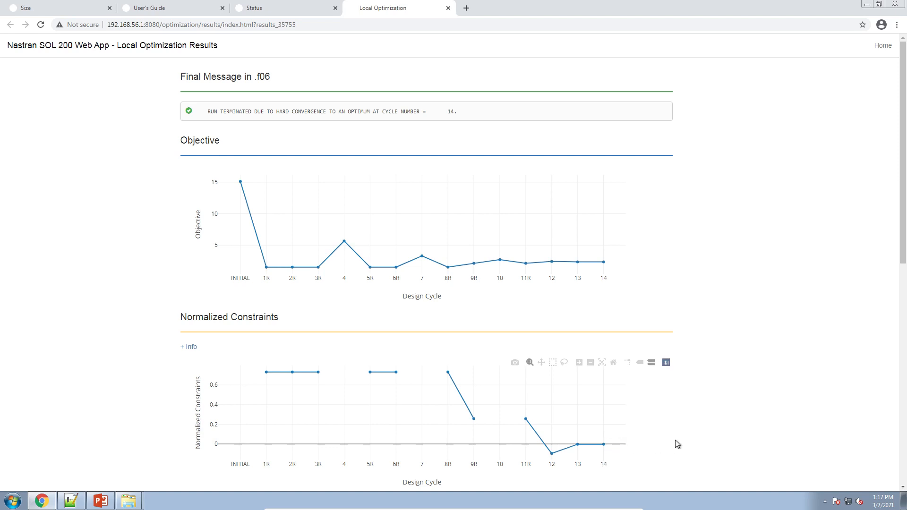
pyautogui.scroll(-2, 676, 441)
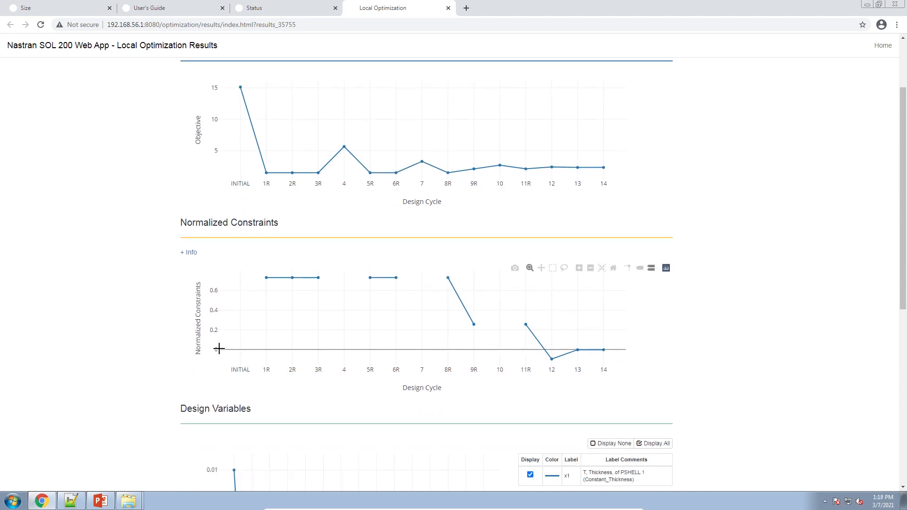
# - Shift the normalized constraints plot's vertical range, reset its axes and inspect the points at the last design cycles
pyautogui.moveTo(216, 337); pyautogui.dragTo(216, 309)
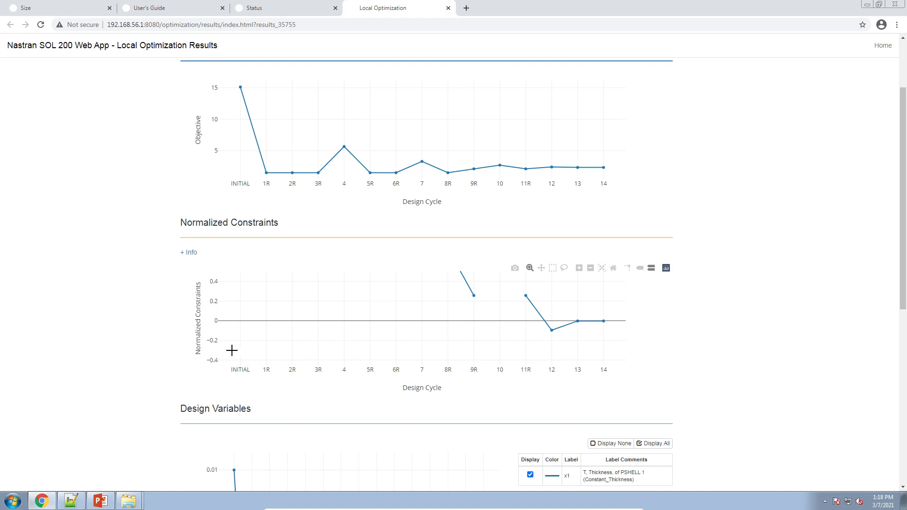
pyautogui.moveTo(266, 344)
pyautogui.moveTo(611, 326)
pyautogui.click(613, 268)
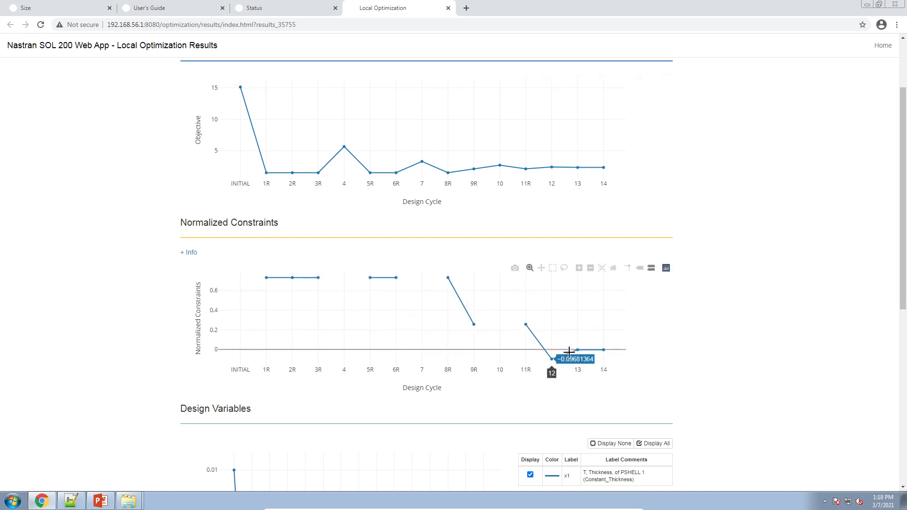
pyautogui.moveTo(597, 348)
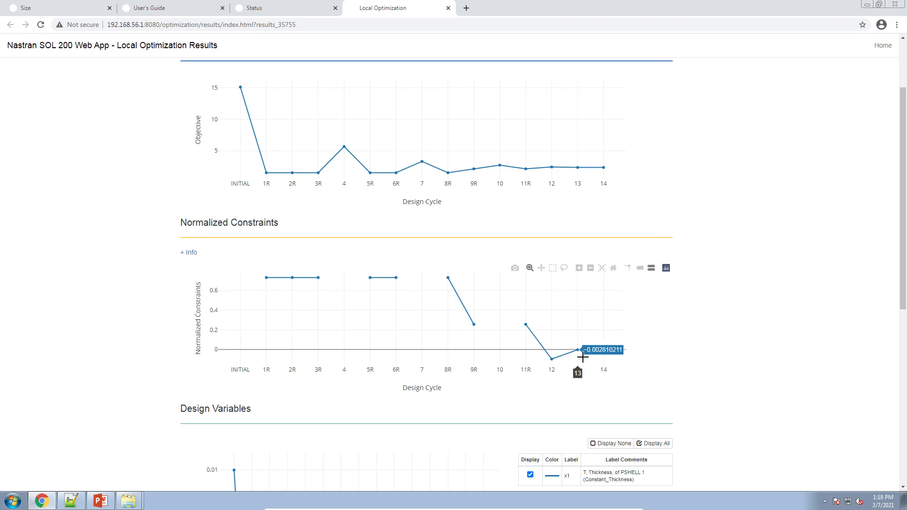
pyautogui.moveTo(284, 356)
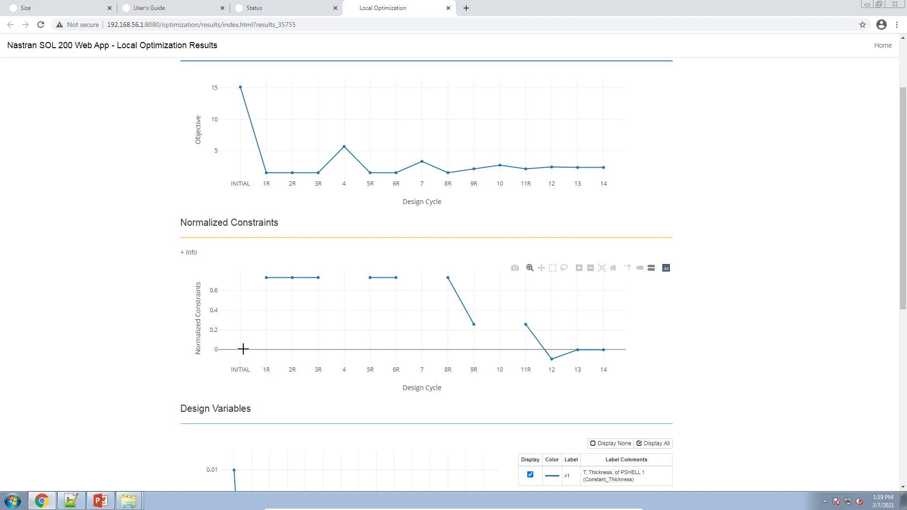
pyautogui.moveTo(261, 315)
pyautogui.moveTo(317, 349)
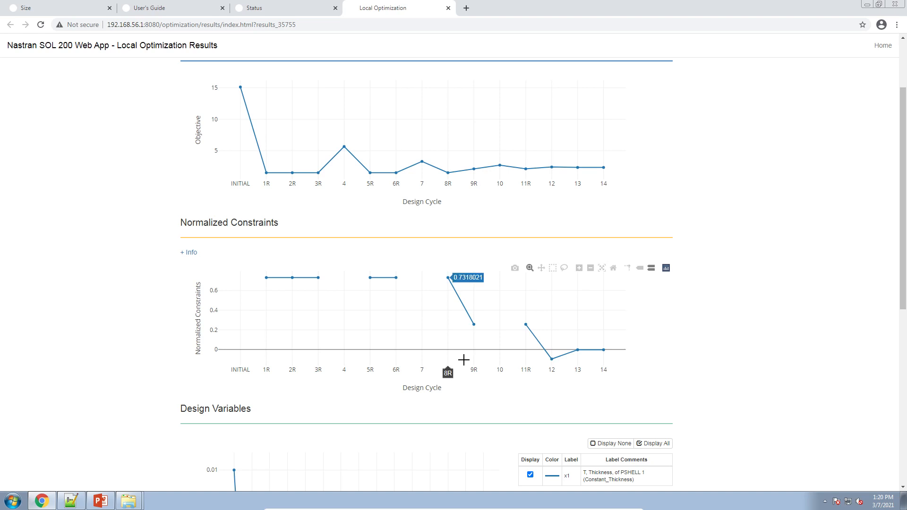
# - Look over the local optimization results from the final .f06 message down to the design variables plot
pyautogui.scroll(-2, 732, 454)
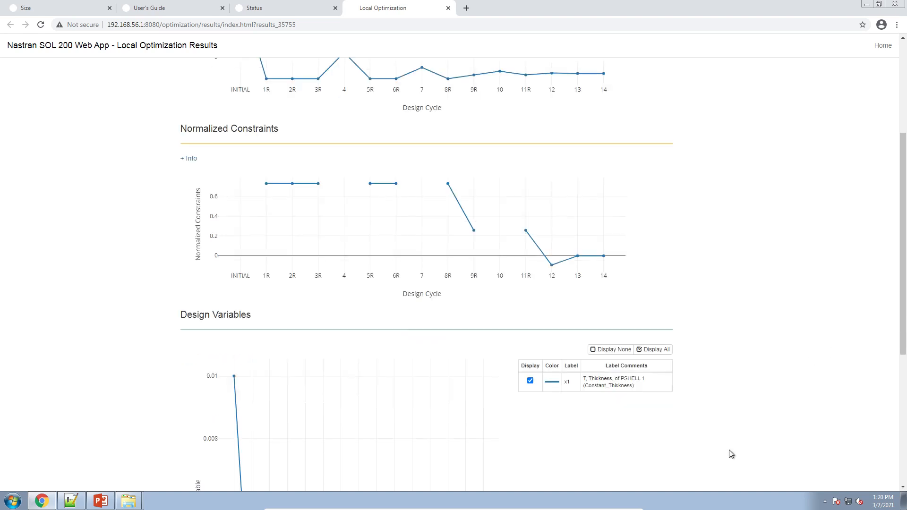
pyautogui.scroll(-1, 731, 454)
pyautogui.scroll(5, 732, 454)
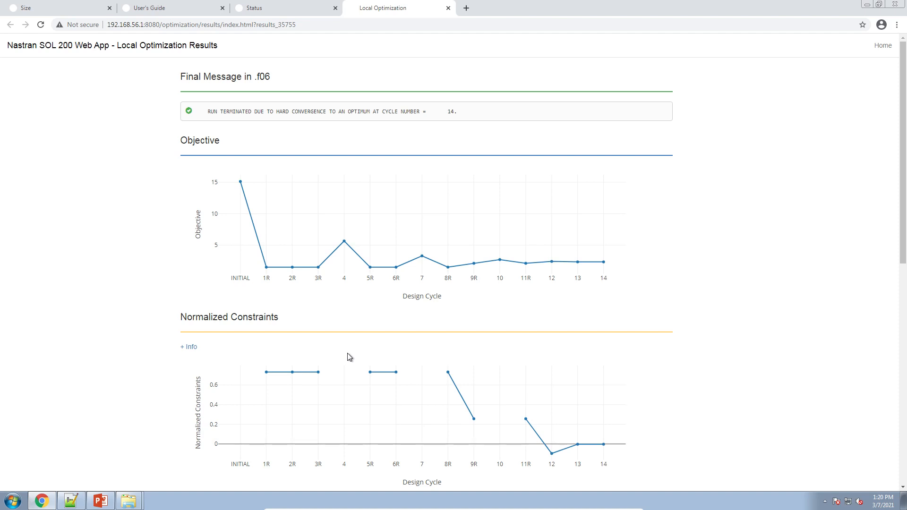
pyautogui.scroll(-6, 718, 361)
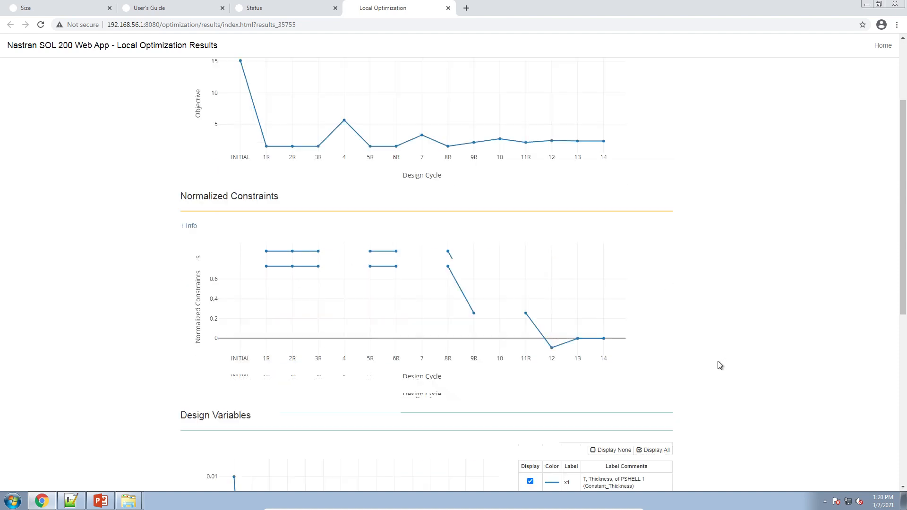
pyautogui.scroll(-2, 715, 358)
pyautogui.scroll(8, 715, 356)
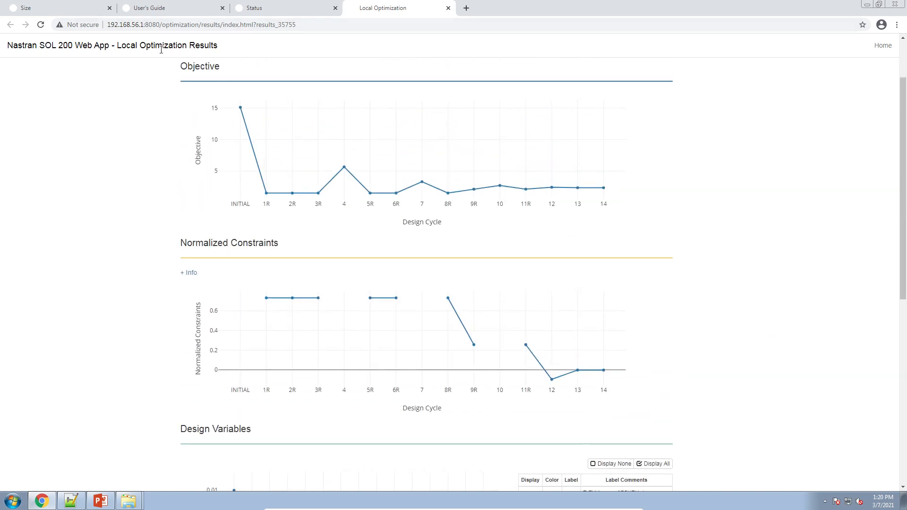
# - Return to the Size web app and open the Responses (.f06) app from its results apps
pyautogui.click(56, 7)
pyautogui.click(376, 47)
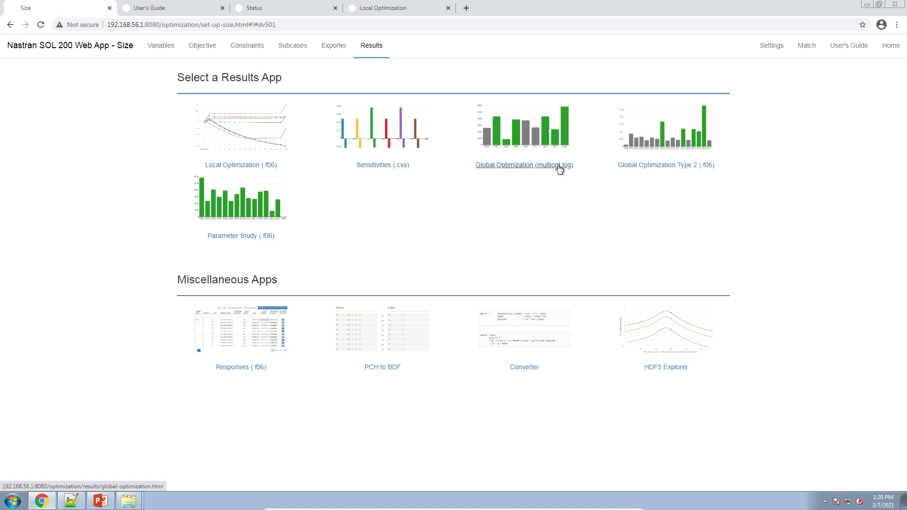
pyautogui.click(254, 323)
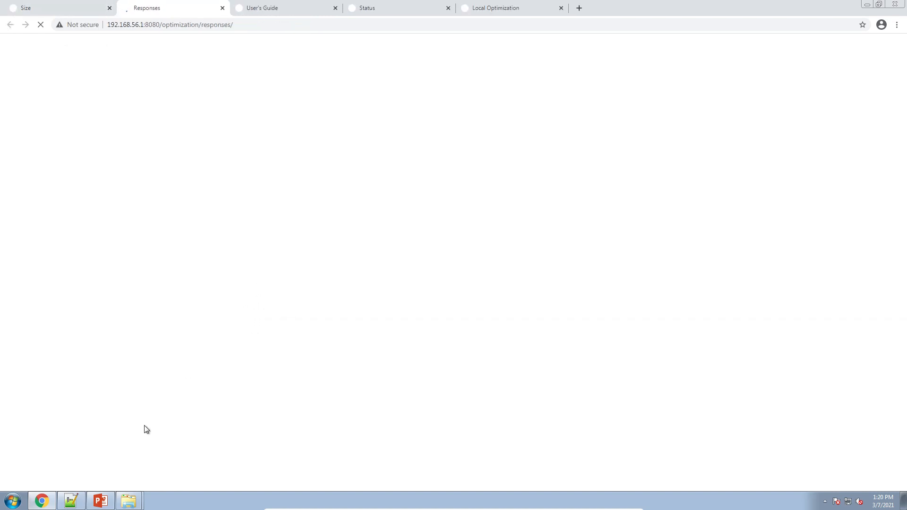
# - Open model.f06 from nastran_working_directory in Notepad++ and maximize the editor window on the main screen
pyautogui.moveTo(125, 503)
pyautogui.click(127, 478)
pyautogui.click(375, 360)
pyautogui.click(505, 296)
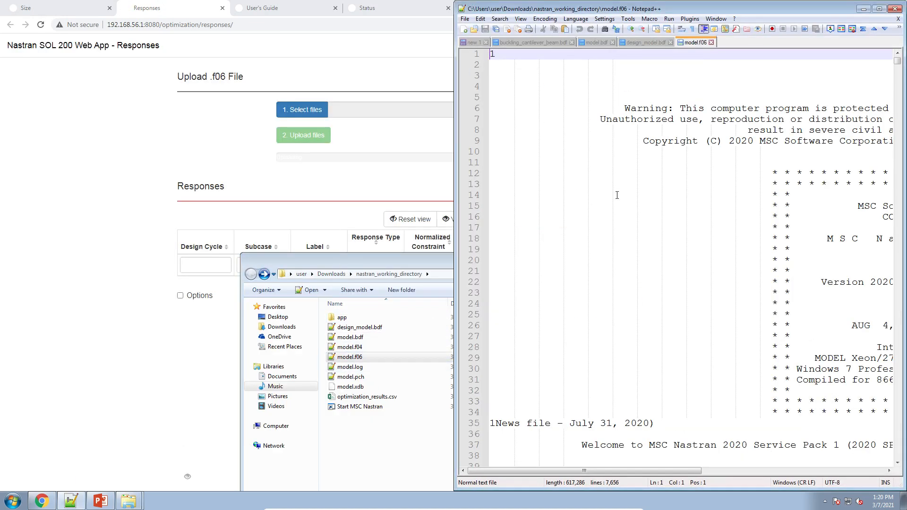
pyautogui.moveTo(779, 12); pyautogui.dragTo(492, 122)
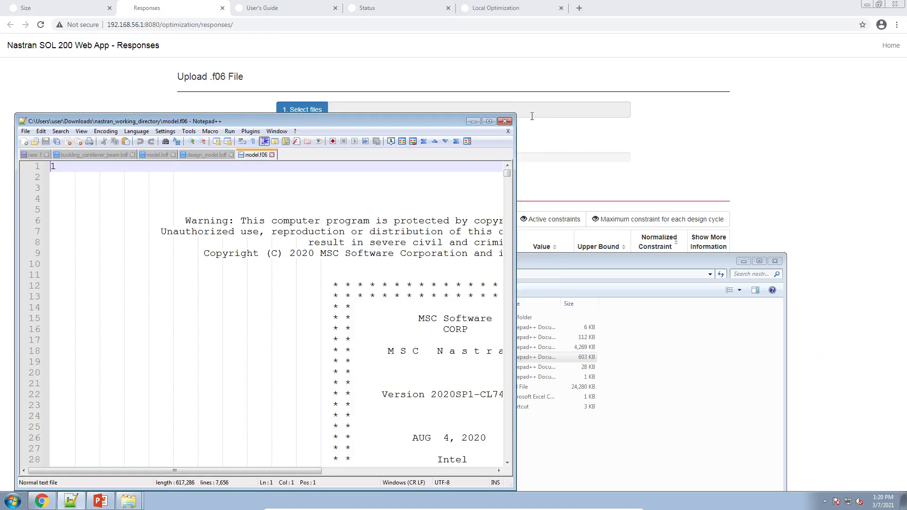
pyautogui.doubleClick(492, 123)
# - Examine the final design results near the end of model.f06, including the buckling load and retained DRESP2 responses
pyautogui.moveTo(901, 58); pyautogui.dragTo(850, 469)
pyautogui.scroll(20, 625, 377)
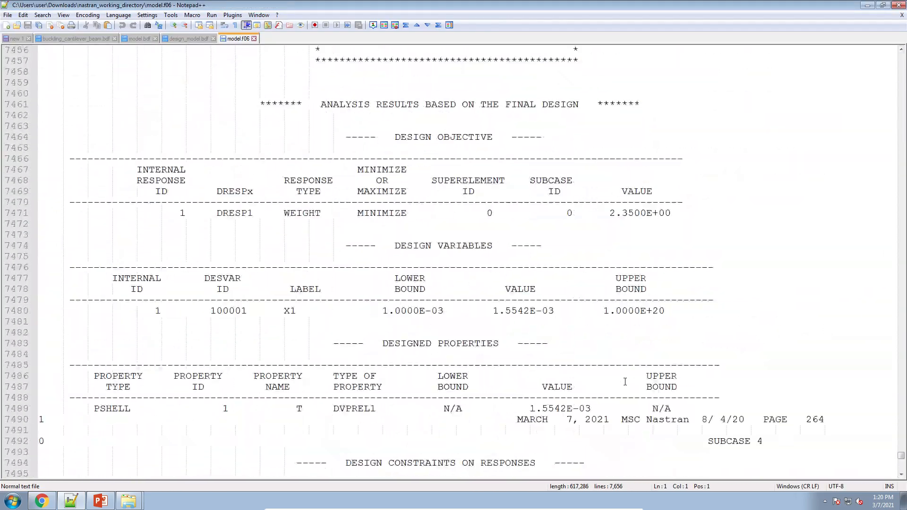
pyautogui.scroll(-12, 625, 376)
pyautogui.moveTo(290, 257); pyautogui.dragTo(609, 256)
pyautogui.scroll(-9, 595, 268)
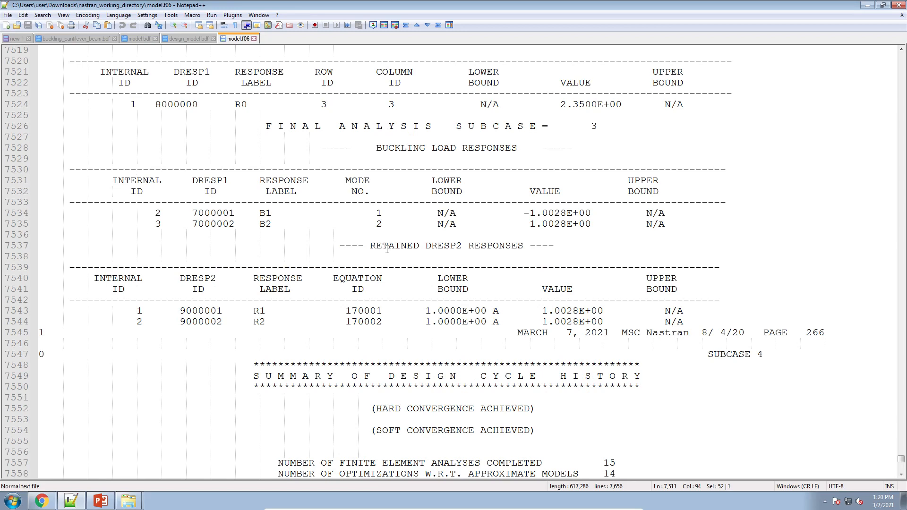
# - Switch to PowerPoint and select the b1 and b2 buckling factor definitions on the Optimization Problem Statement slide
pyautogui.click(100, 500)
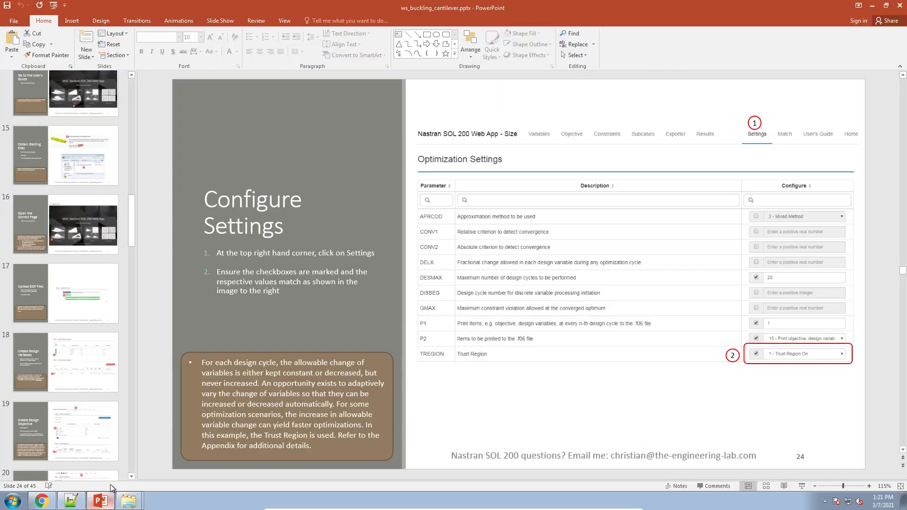
pyautogui.scroll(10, 47, 373)
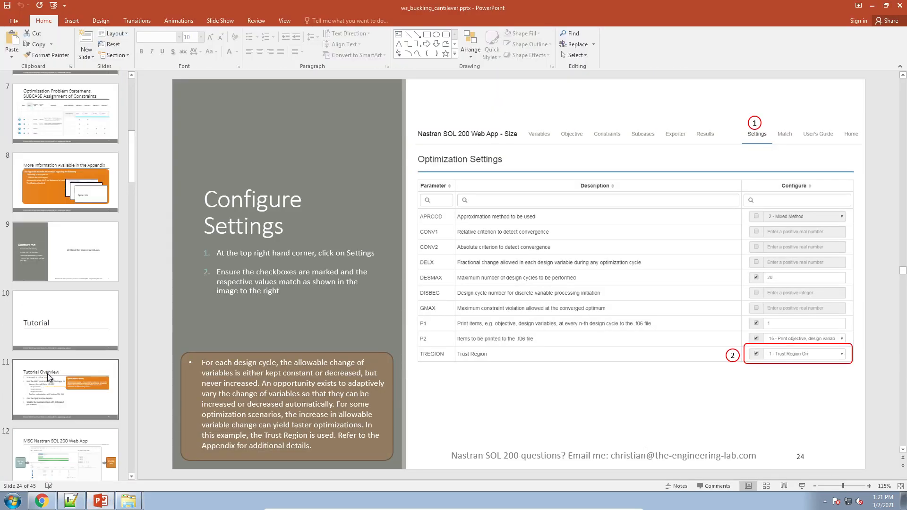
pyautogui.scroll(5, 47, 373)
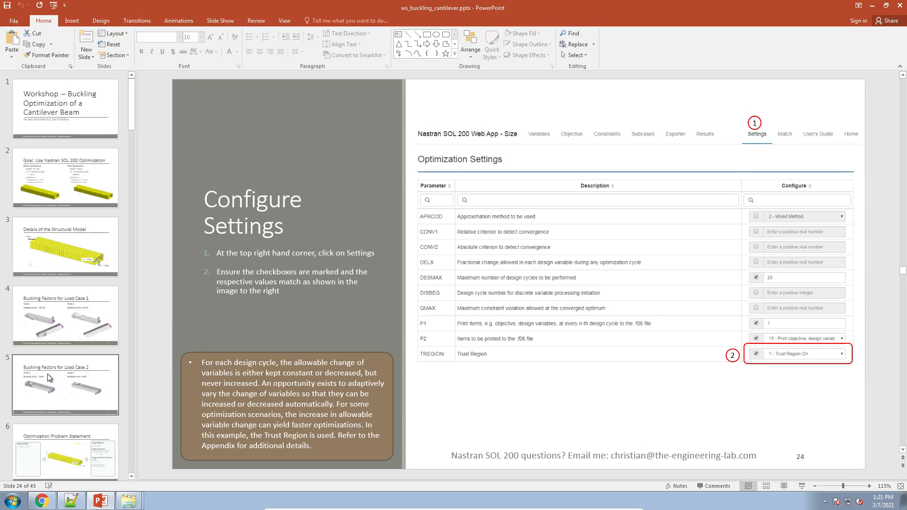
pyautogui.scroll(-2, 35, 344)
pyautogui.click(41, 343)
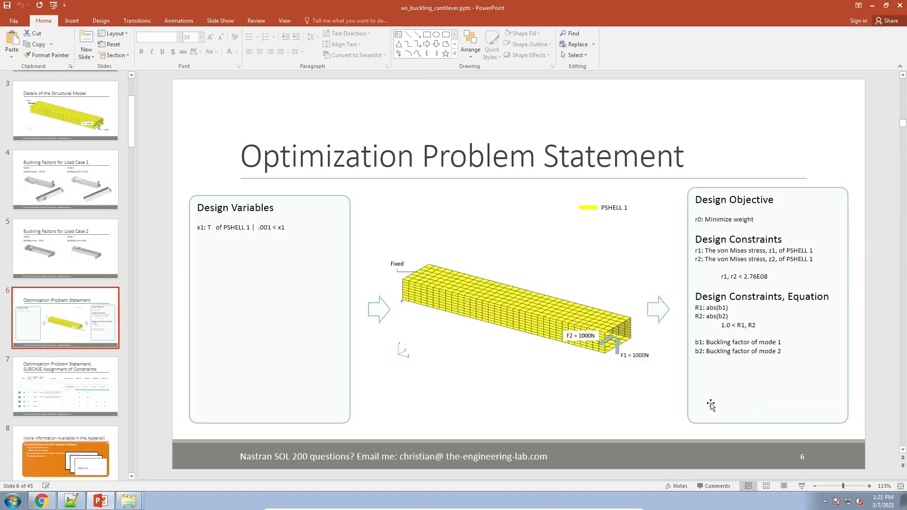
pyautogui.moveTo(692, 341); pyautogui.dragTo(692, 341)
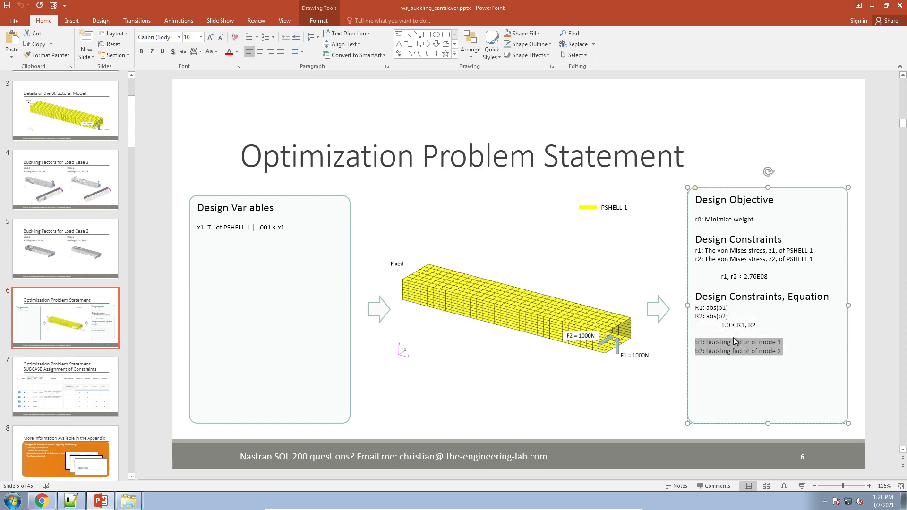
# - Switch back to Chrome and upload model.f06 from nastran_working_directory to the Responses app
pyautogui.click(42, 501)
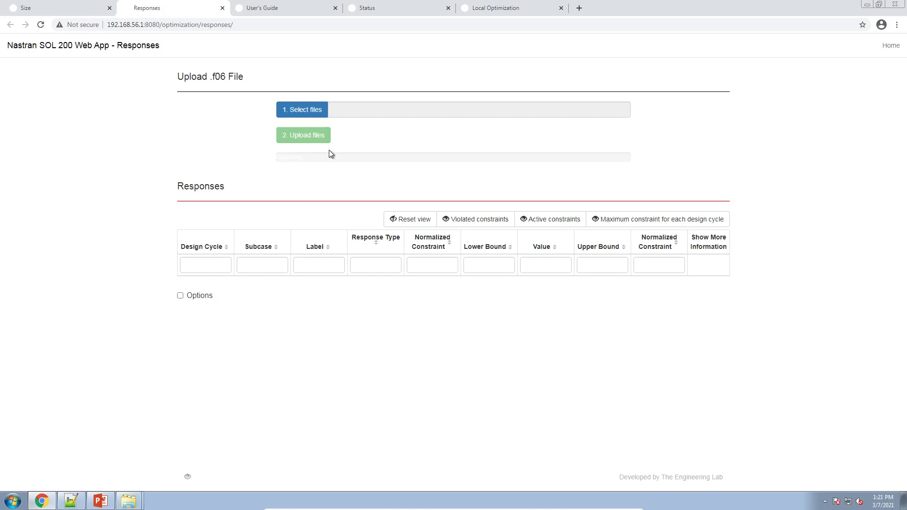
pyautogui.click(315, 112)
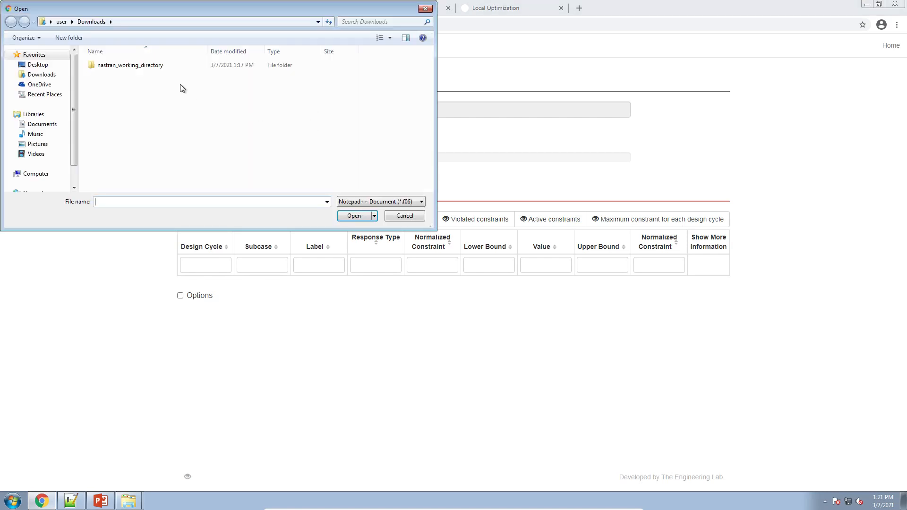
pyautogui.doubleClick(179, 68)
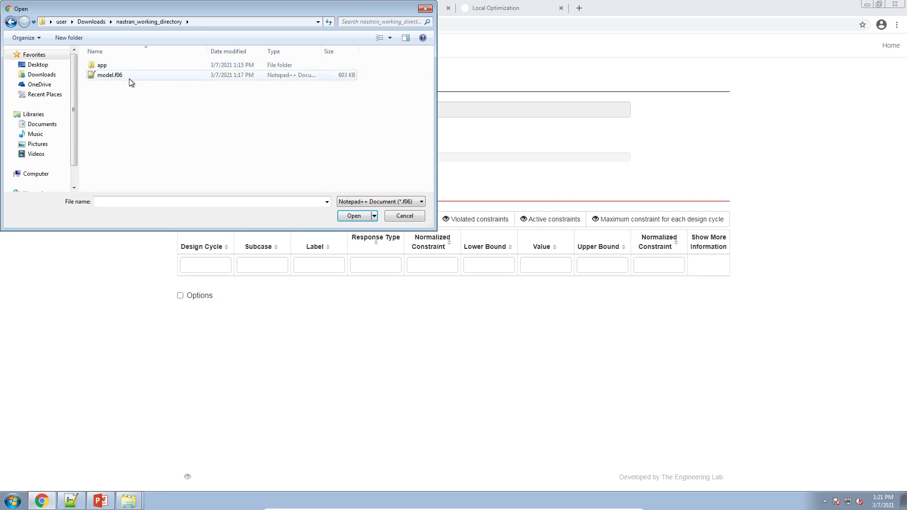
pyautogui.doubleClick(129, 78)
pyautogui.click(318, 141)
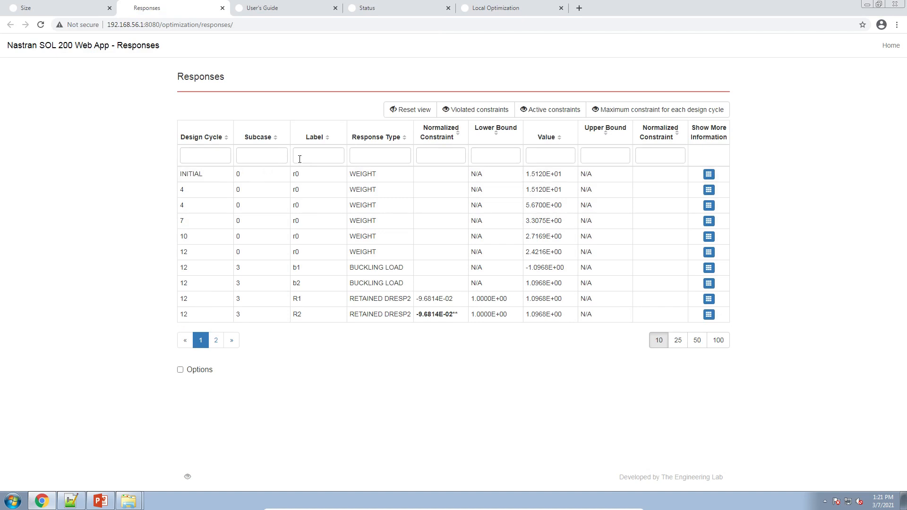
# - Filter the responses by label b1 and highlight the buckling load value of the final design cycle
pyautogui.click(305, 155)
pyautogui.write('b1')
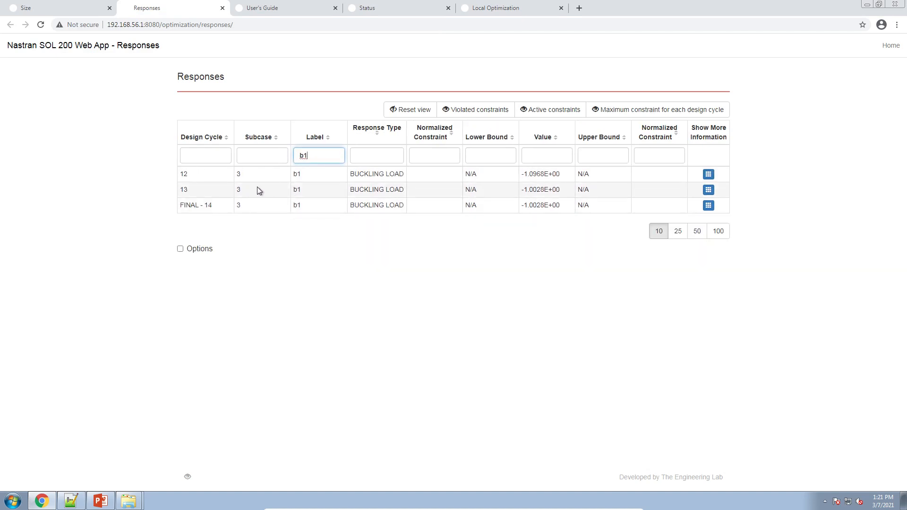
pyautogui.moveTo(292, 205); pyautogui.dragTo(308, 205)
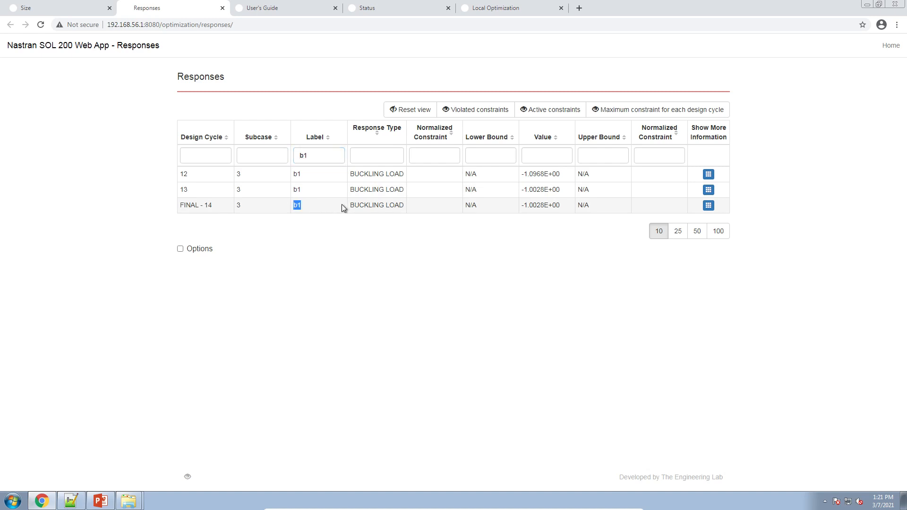
pyautogui.moveTo(520, 205); pyautogui.dragTo(561, 209)
# - Change the label filter to b2 and highlight its buckling load value for the final design cycle
pyautogui.click(337, 155)
pyautogui.press('BackSpace')
pyautogui.write('2')
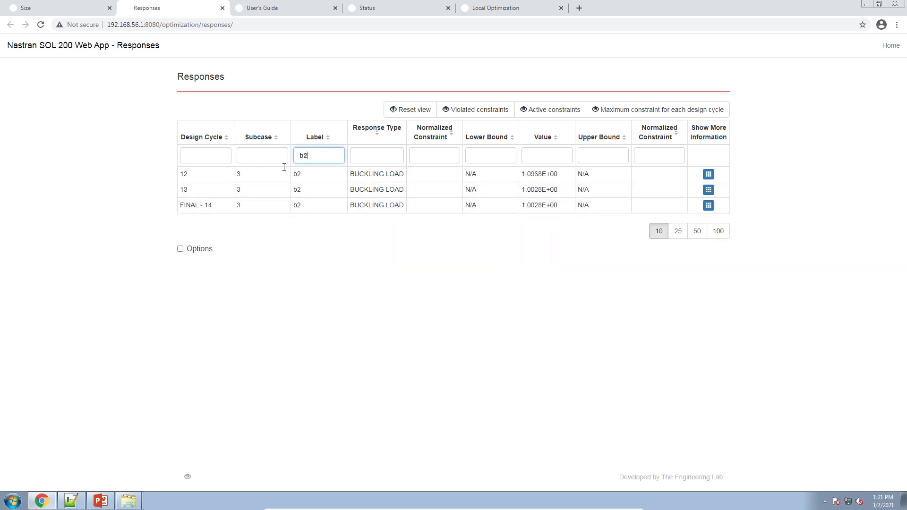
pyautogui.moveTo(521, 205); pyautogui.dragTo(579, 210)
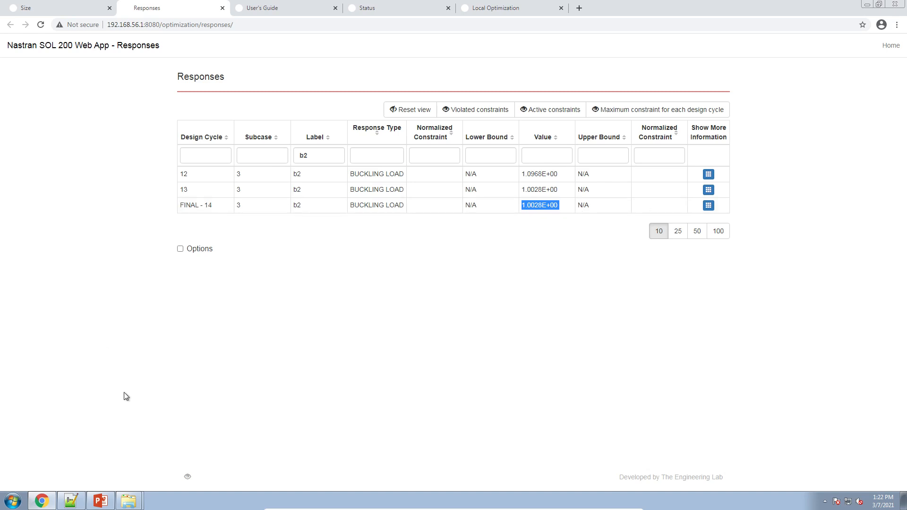
# - Switch to PowerPoint and present the "Goal: Use Nastran SOL 200 Optimization" slide full screen with the laser pointer on
pyautogui.click(99, 501)
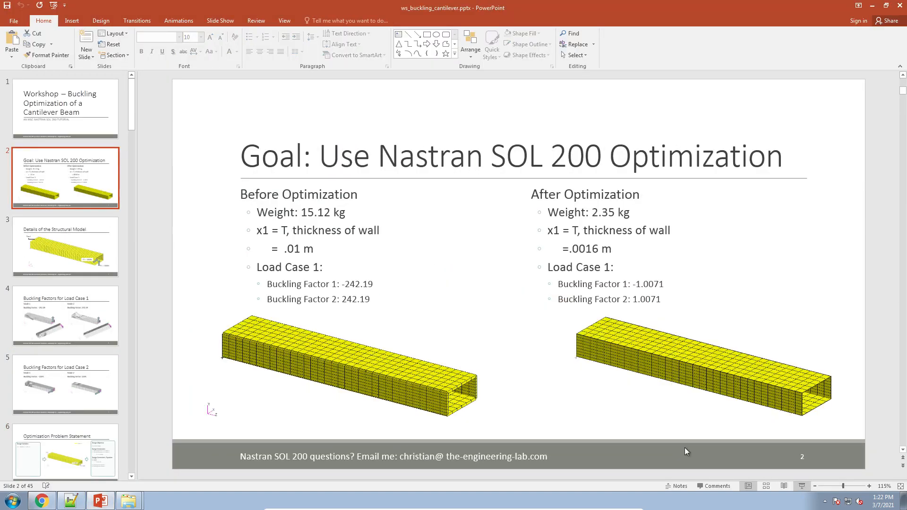
pyautogui.click(802, 486)
pyautogui.click(45, 501)
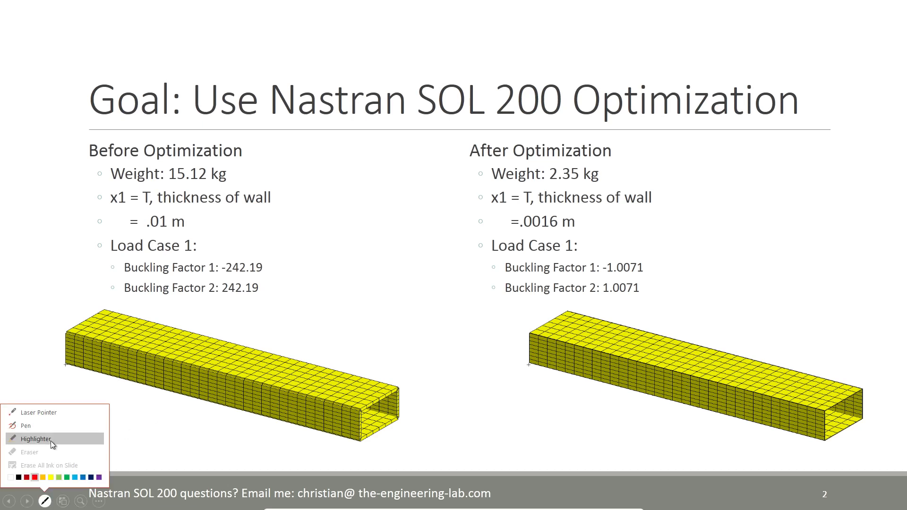
pyautogui.click(53, 414)
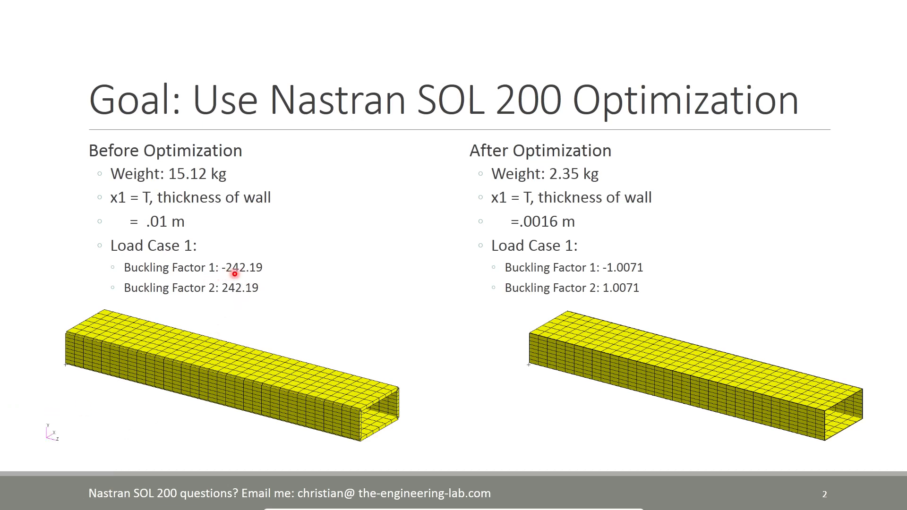